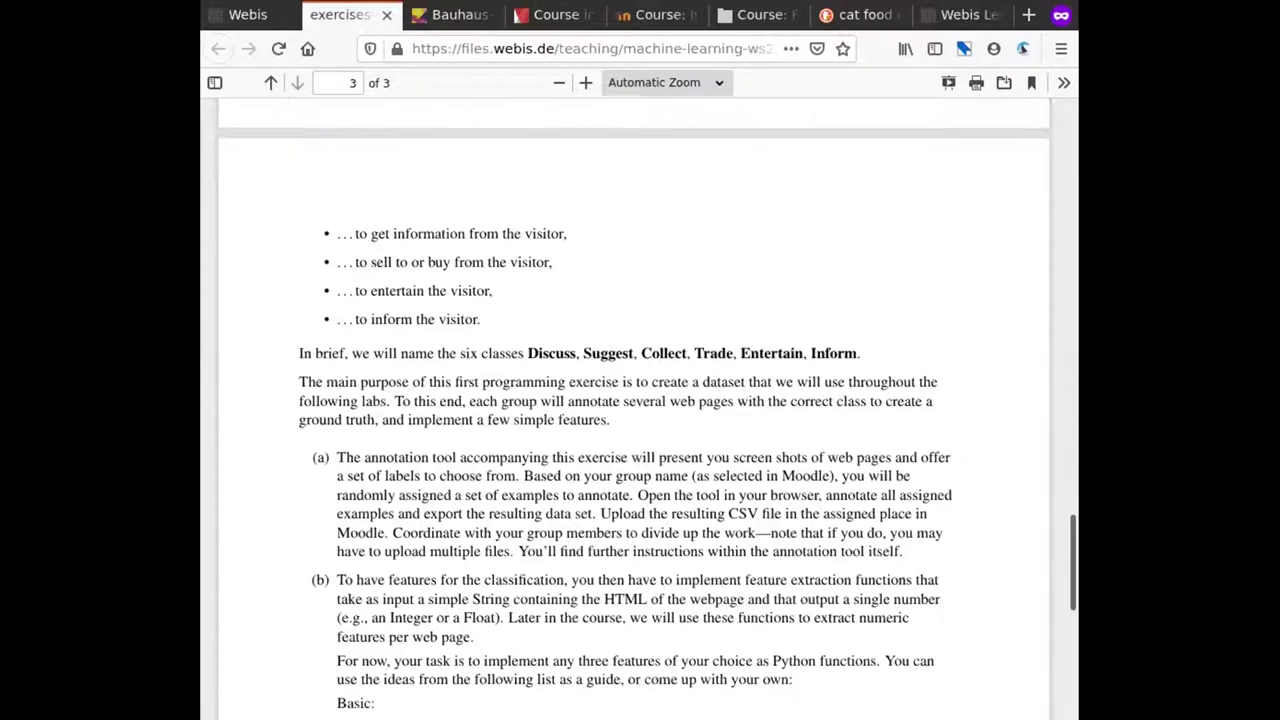
Find the Exercise 1 section in the Uni Weimar Moodle course and open the annotation tool for exercise 6a
click(455, 15)
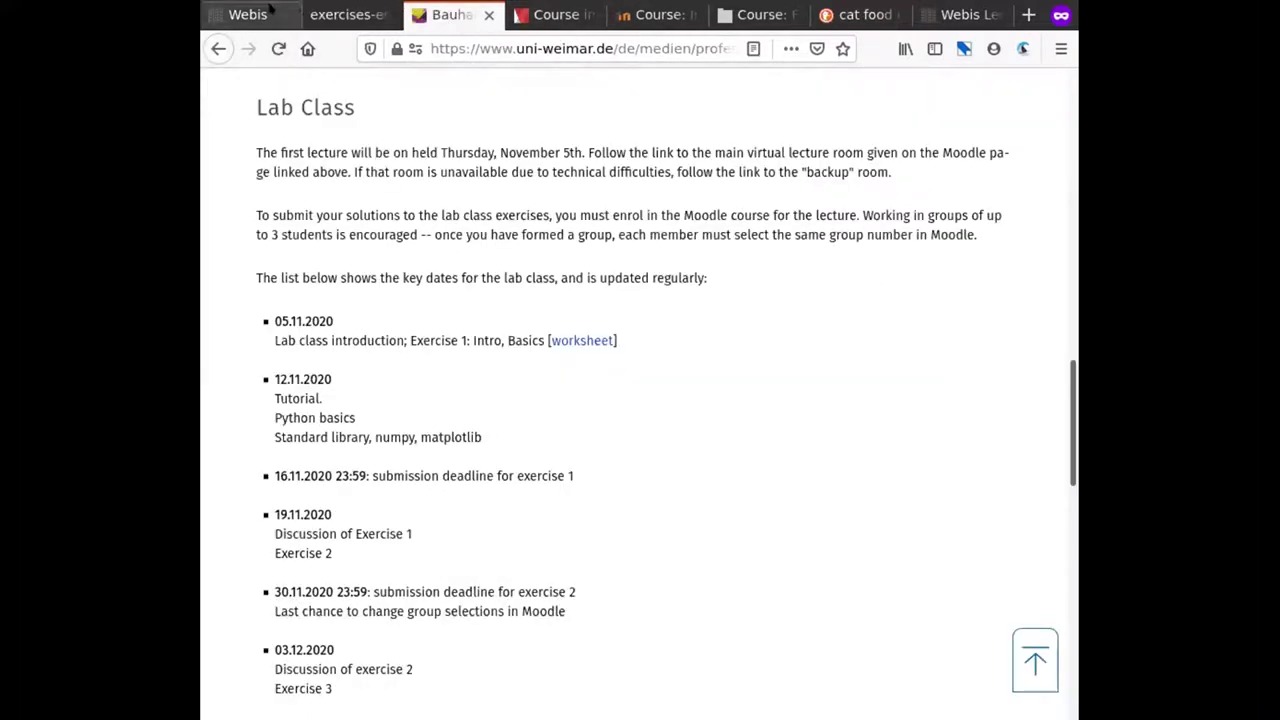
click(555, 14)
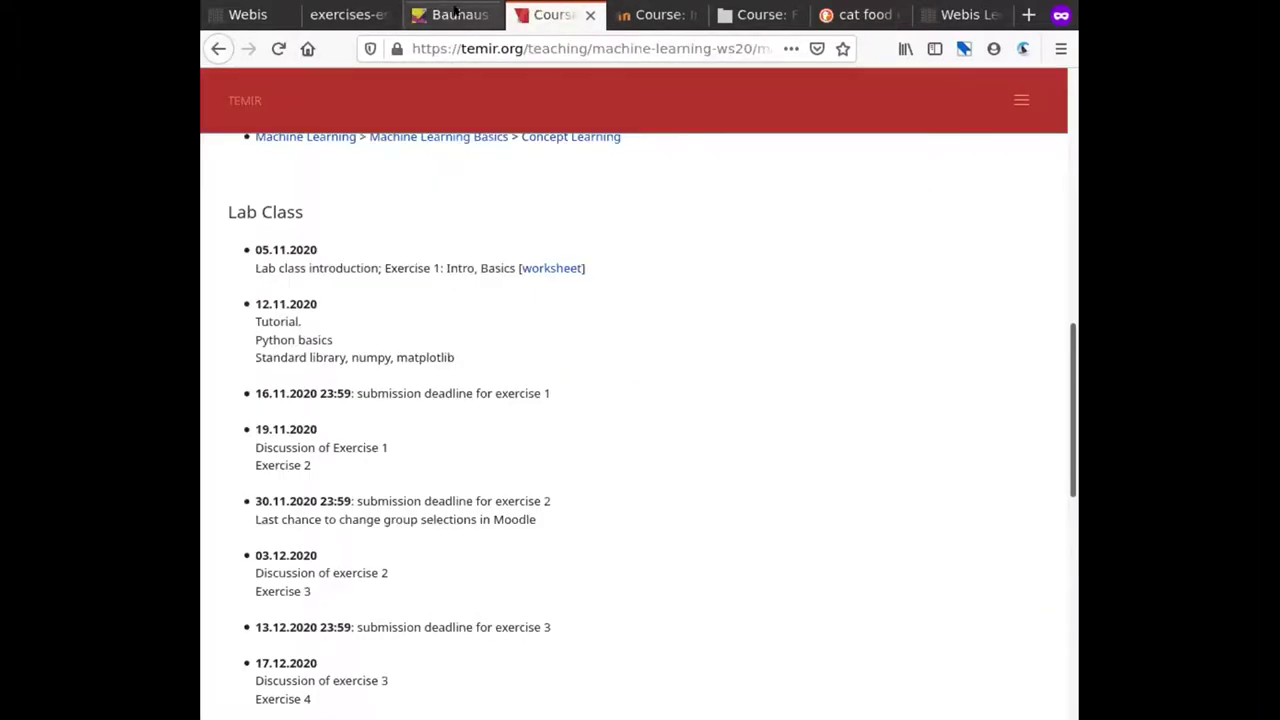
click(640, 14)
scroll(715, 250, down, 2)
scroll(710, 226, down, 10)
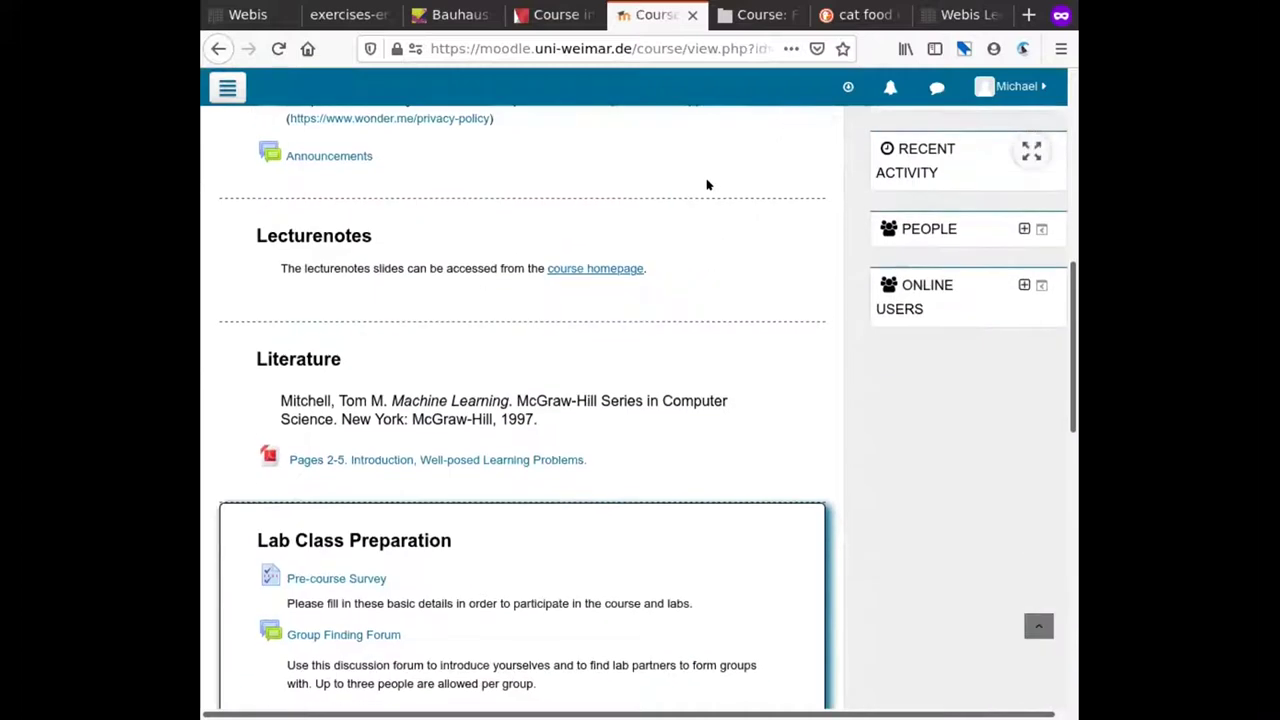
scroll(537, 497, down, 2)
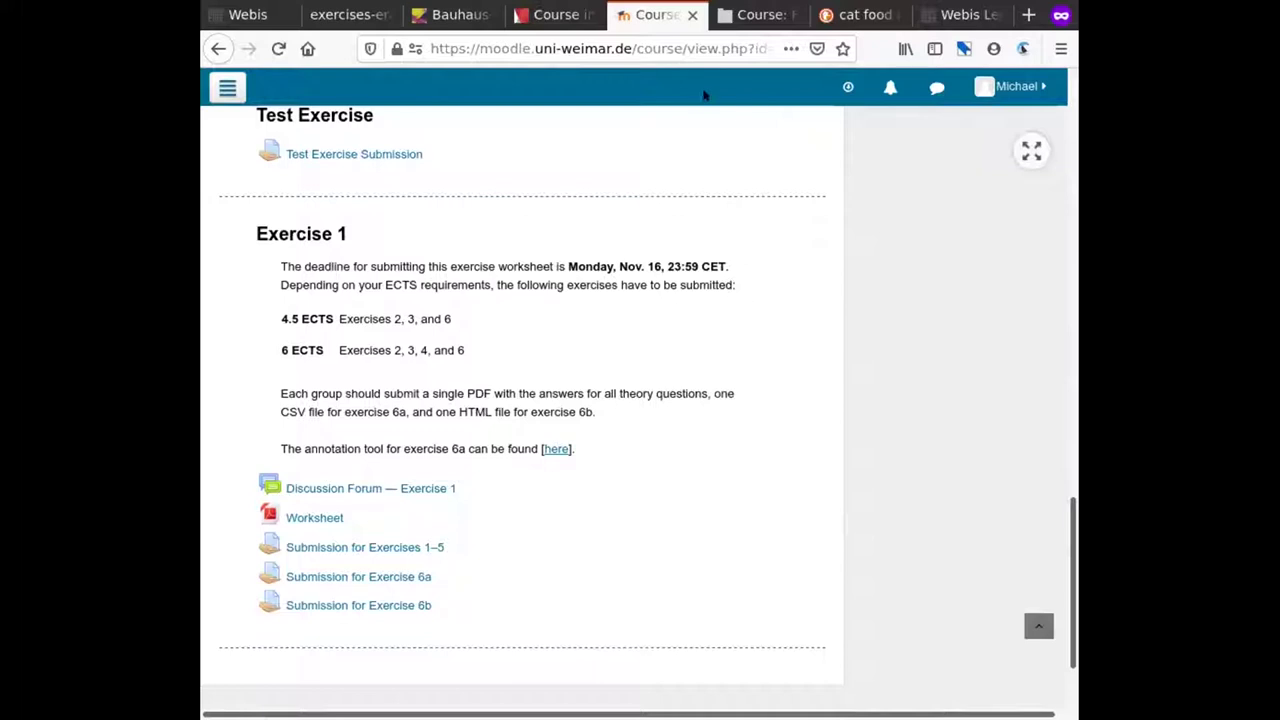
click(755, 12)
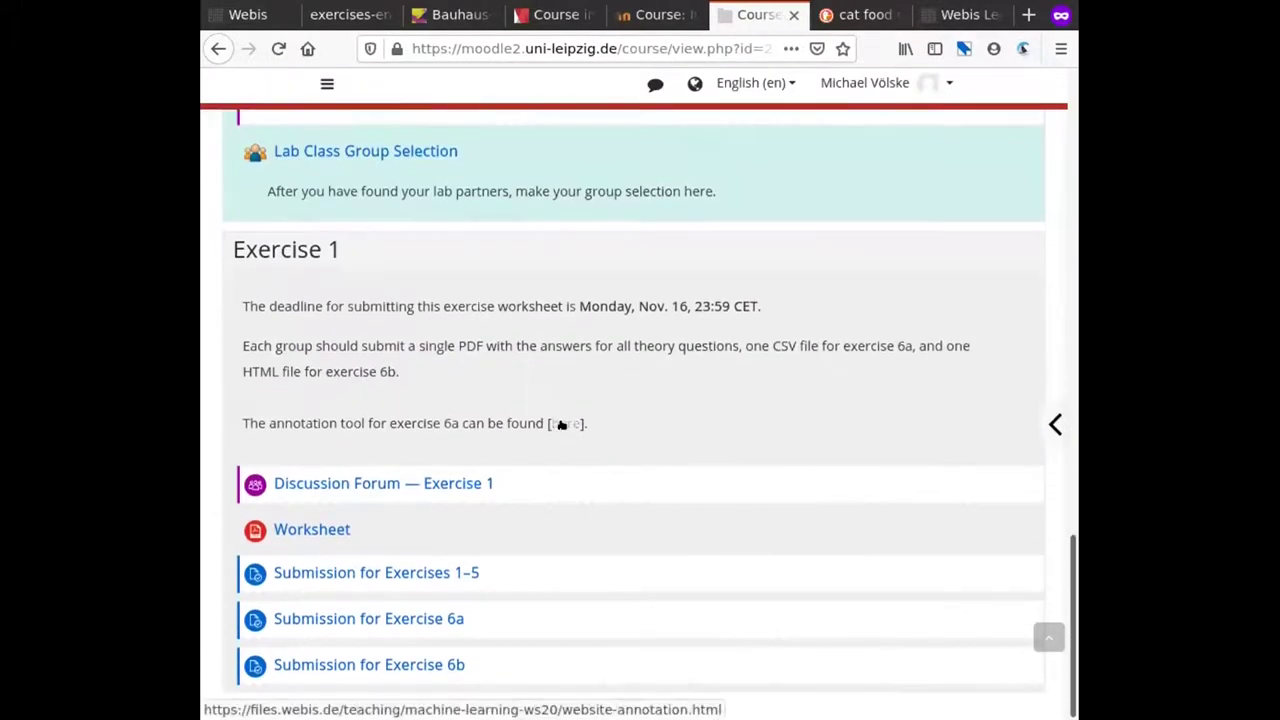
click(650, 14)
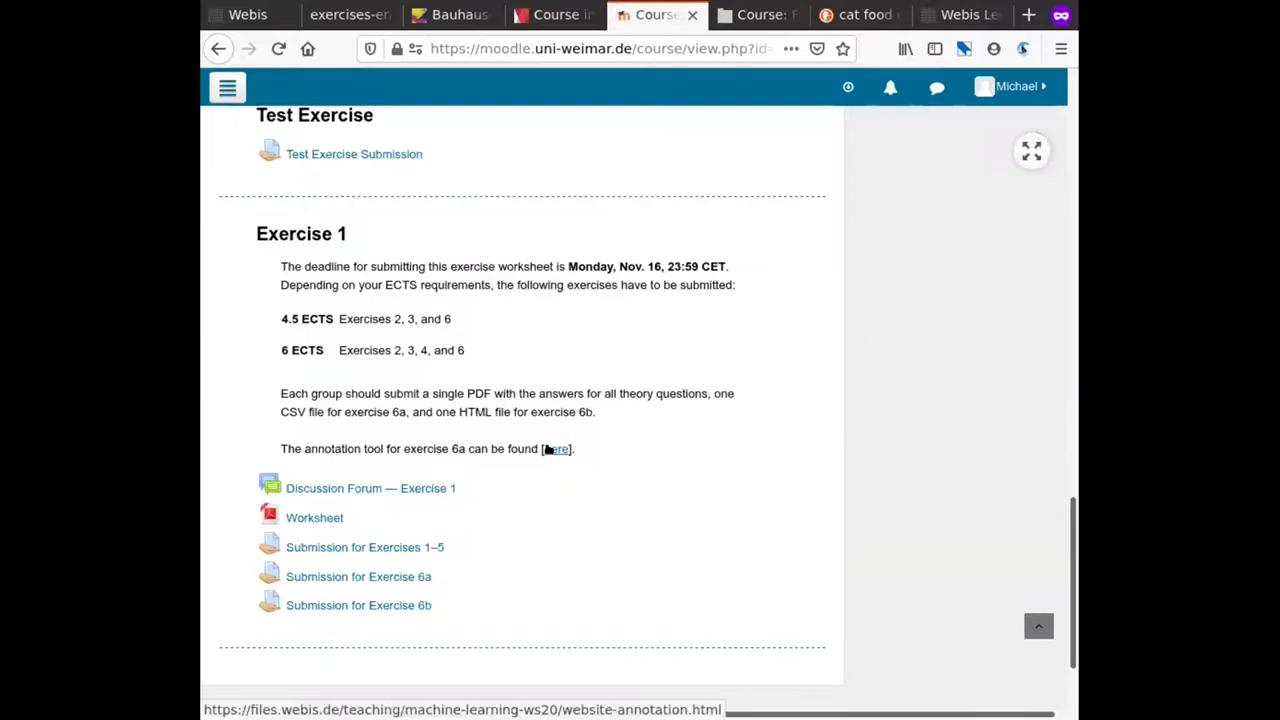
click(551, 449)
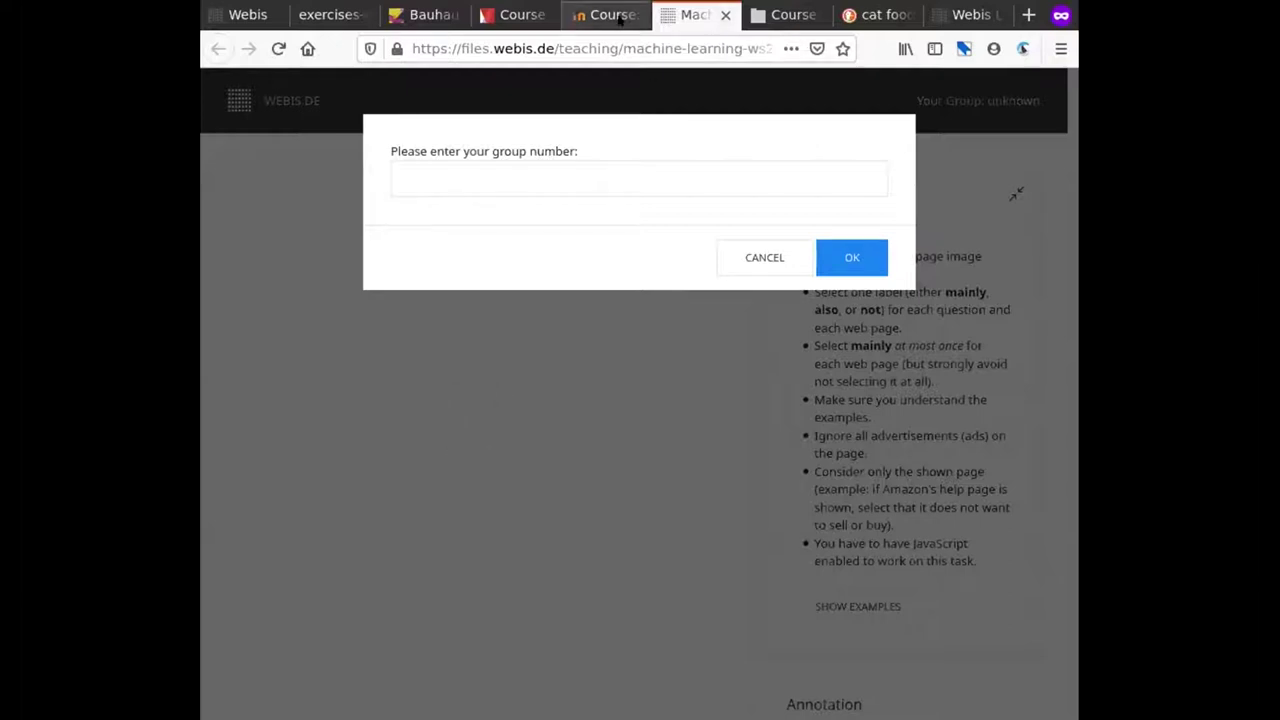
Check the Exercise 1 entry dated 05.11.2020 in the lab class schedule on the TEMIR course page
click(515, 7)
scroll(614, 334, down, 5)
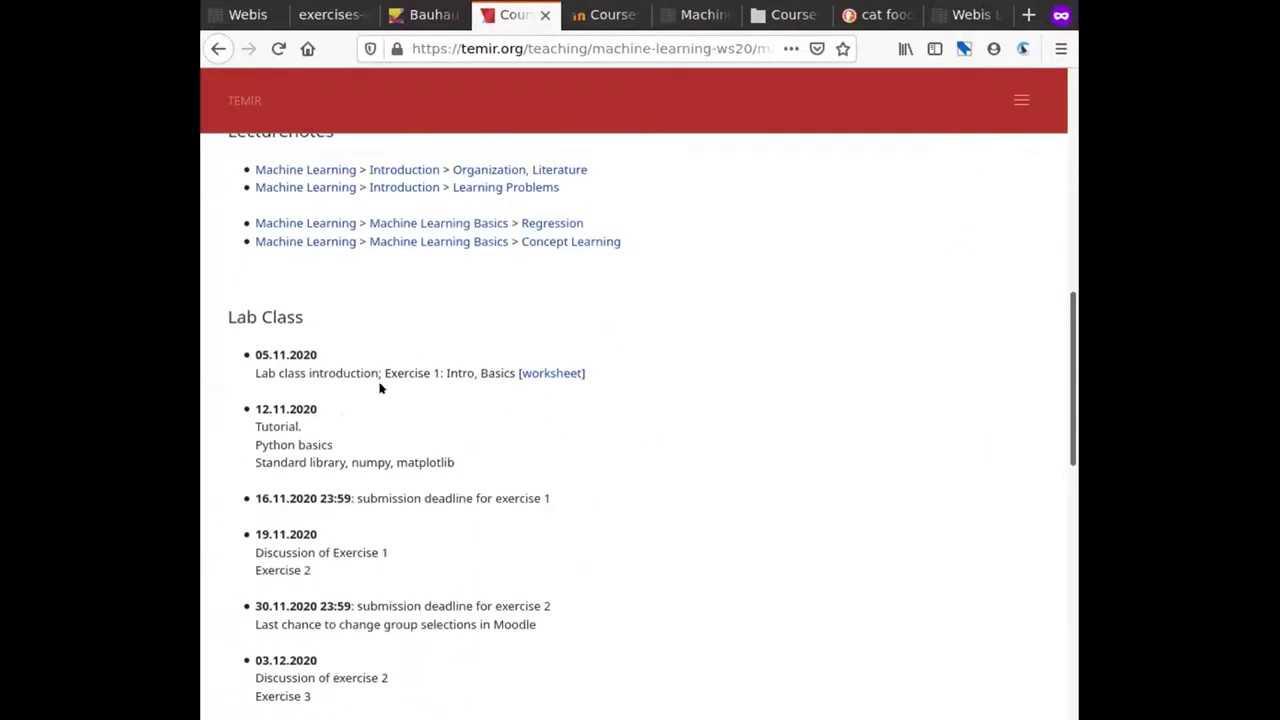
triple_click(388, 362)
click(419, 368)
Go back to the first page of the worksheet and read through Exercises 1 to 3
click(330, 16)
scroll(1000, 500, down, 1)
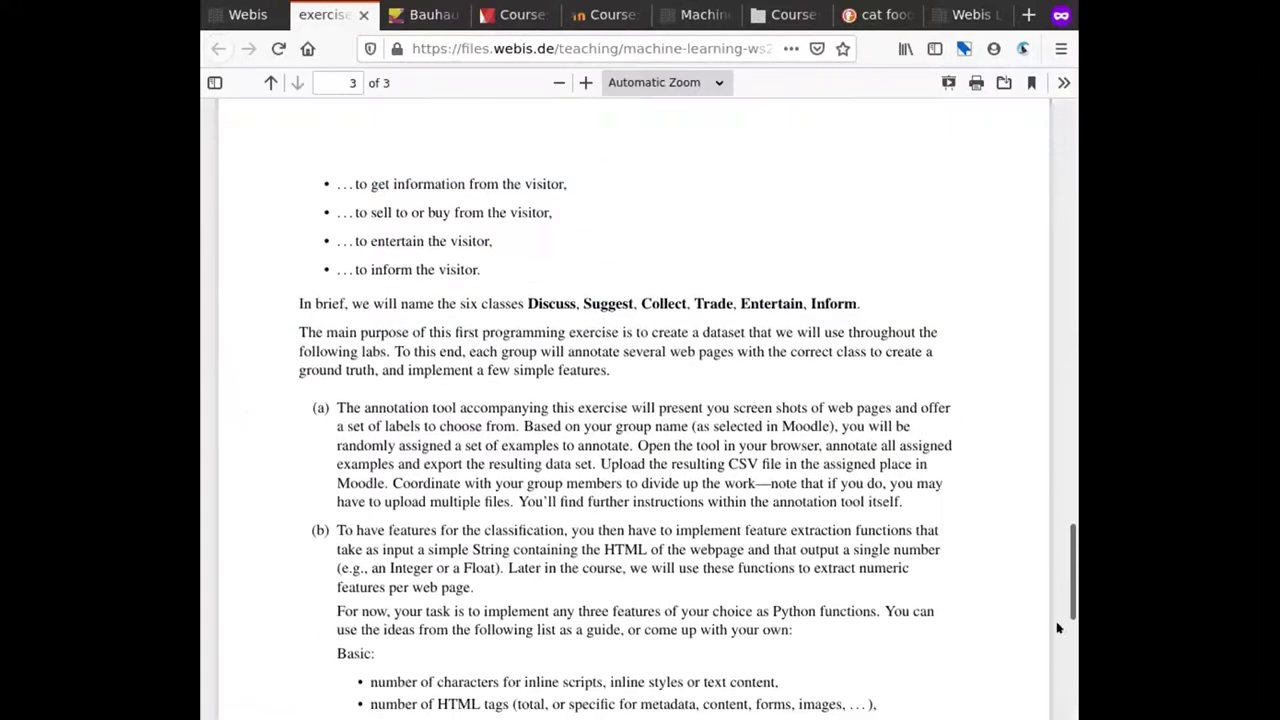
drag(1064, 587, 1066, 150)
scroll(580, 543, down, 2)
scroll(400, 218, up, 2)
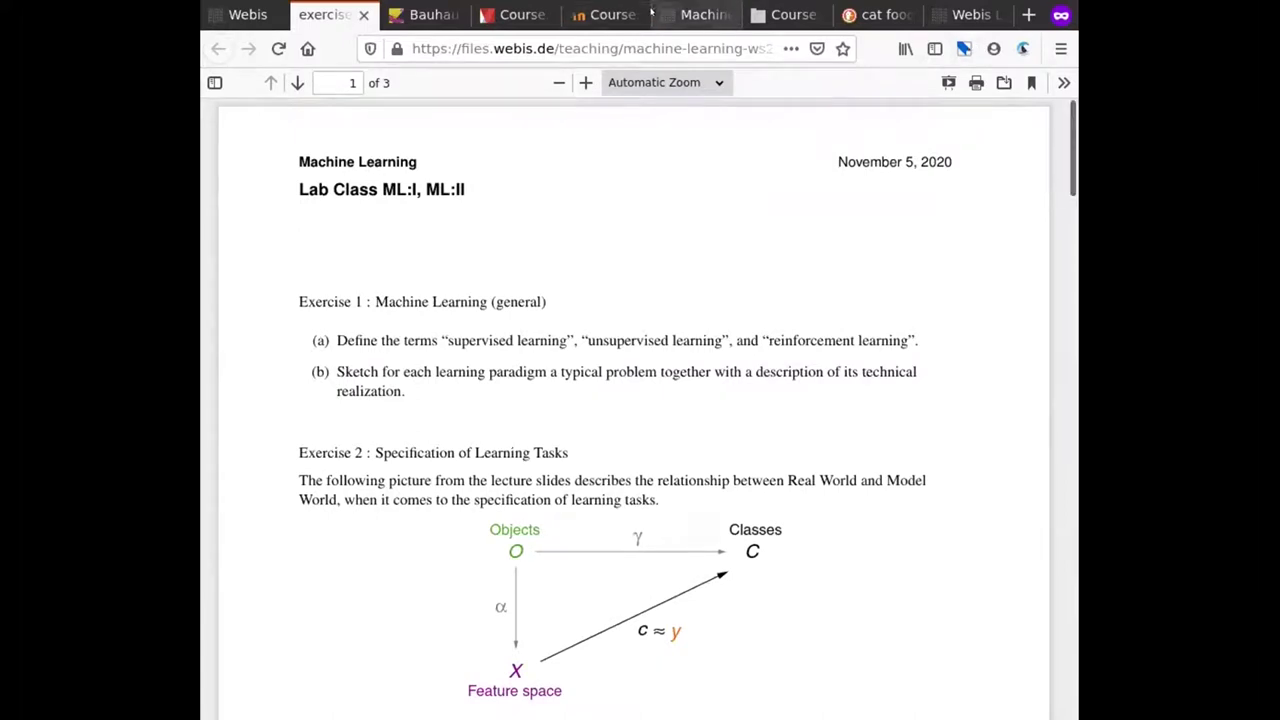
click(741, 18)
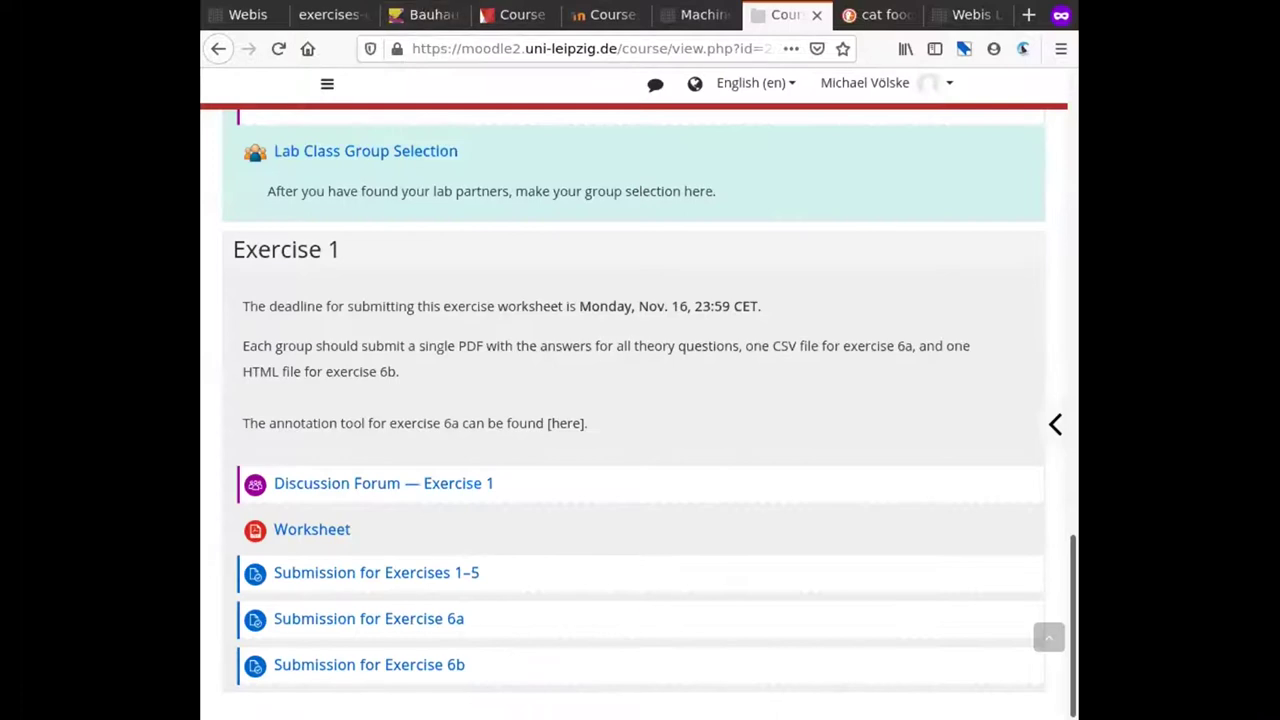
click(328, 15)
drag(296, 303, 366, 451)
scroll(343, 531, down, 10)
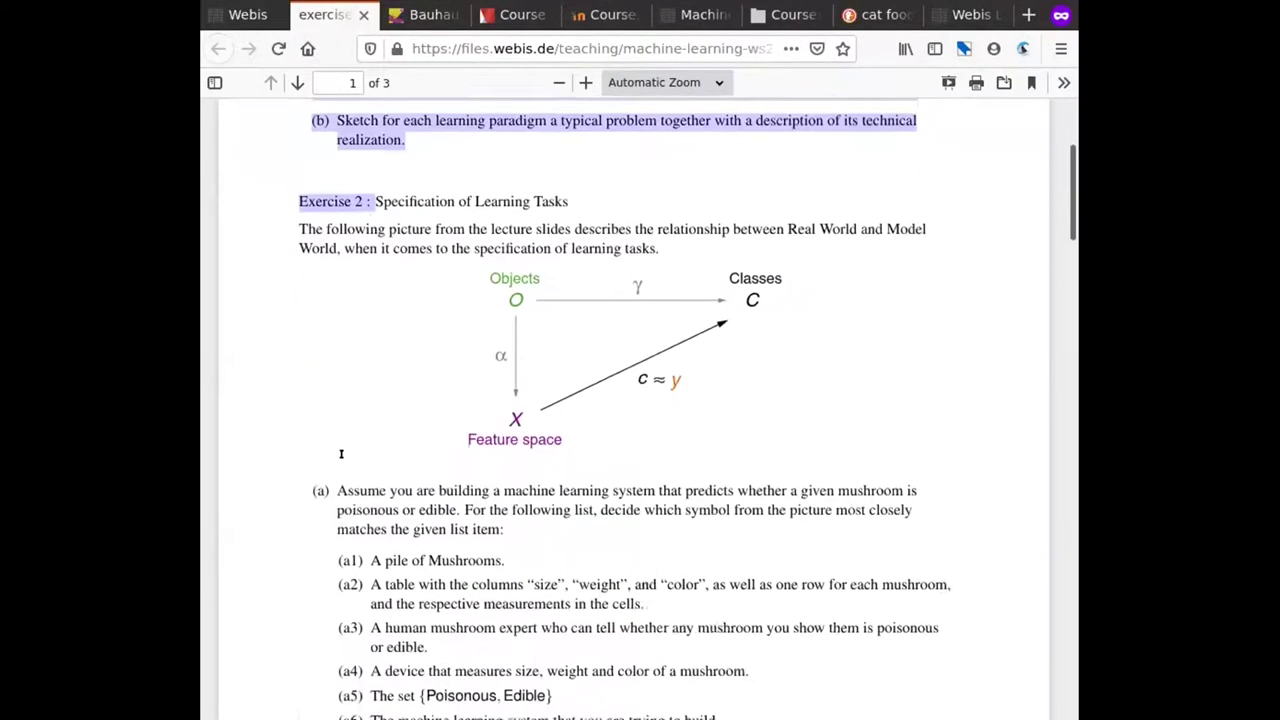
double_click(326, 451)
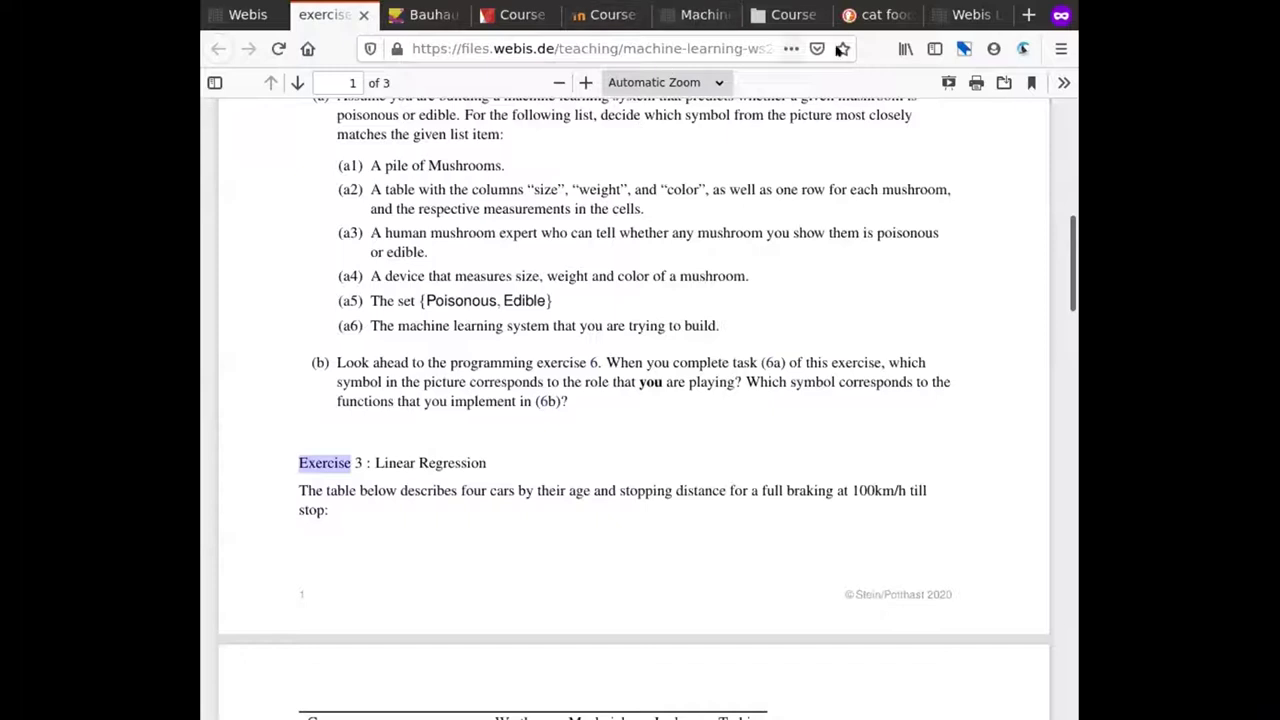
Return to the annotation tool and submit L06 as the group number
click(700, 14)
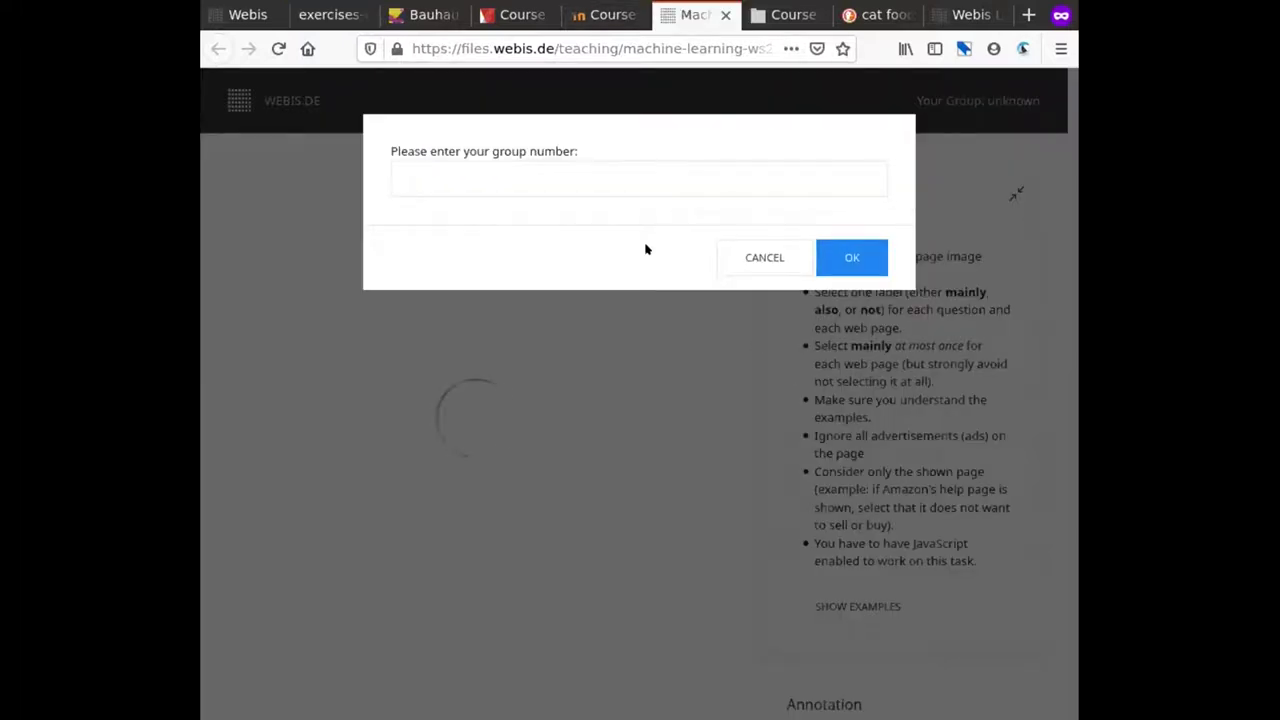
click(618, 187)
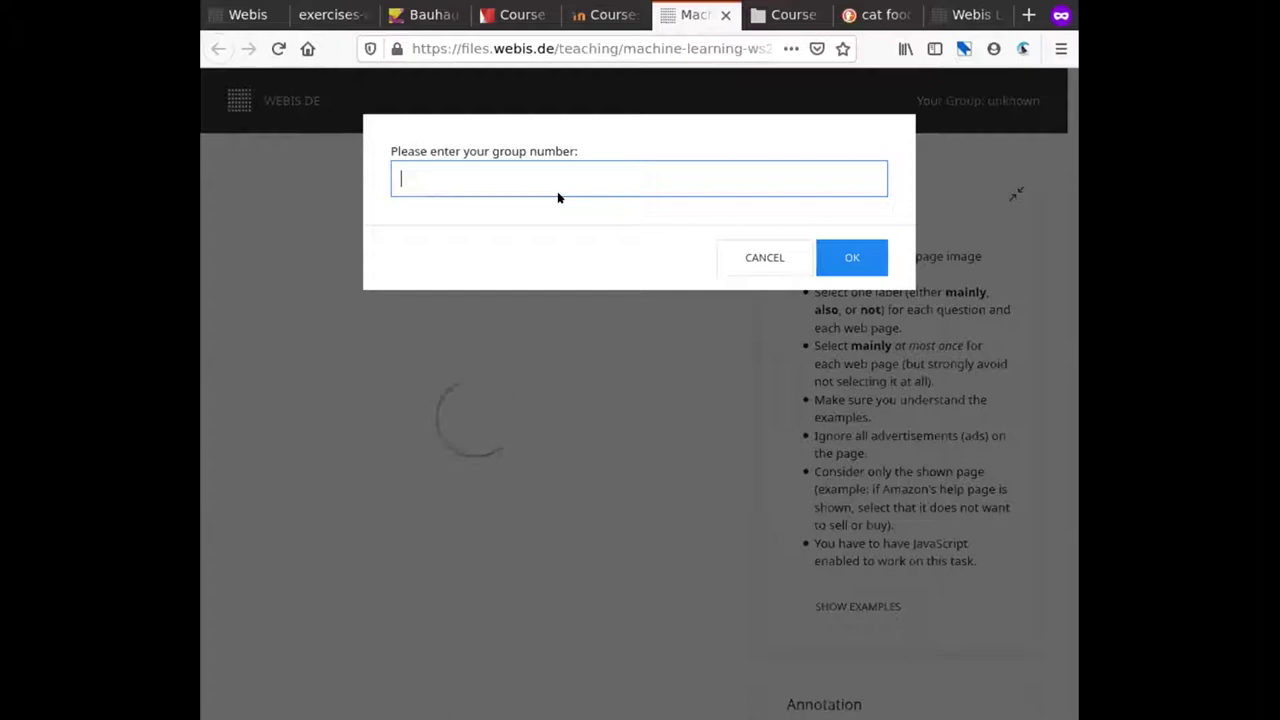
text(06)
click(882, 262)
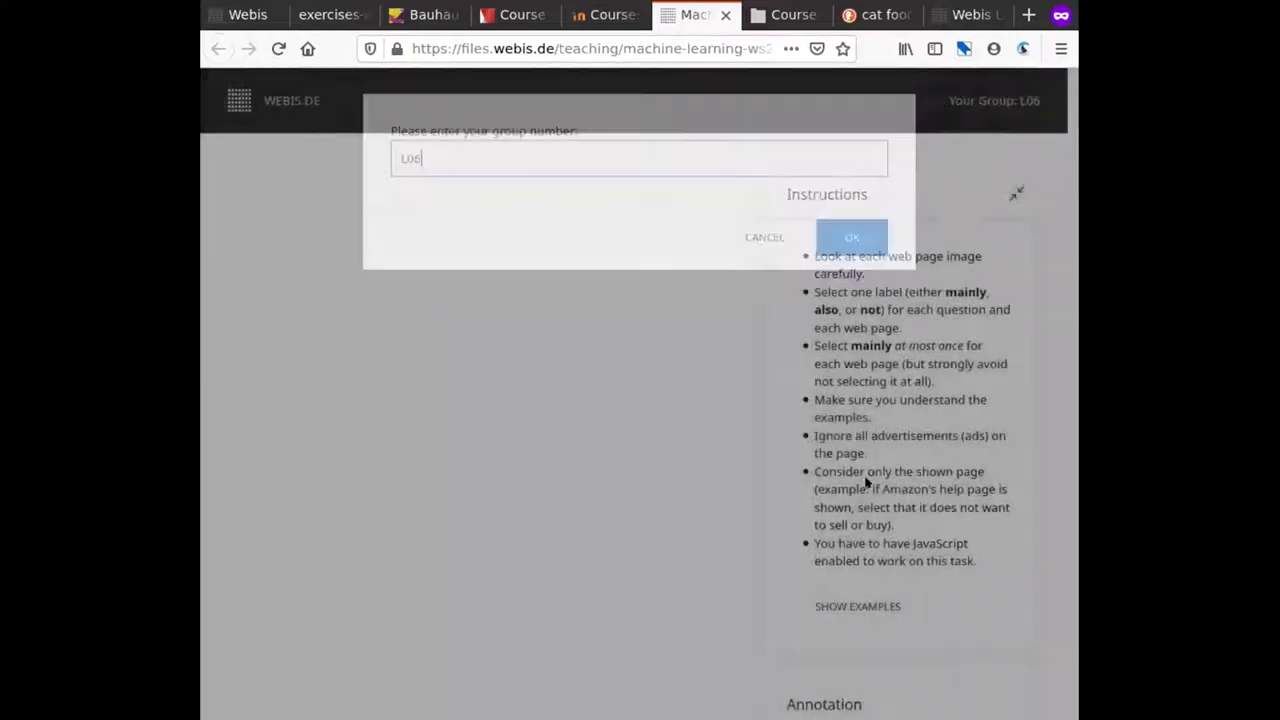
Examine the annotation tool's instructions, the assigned web page image and the group shown in the header
scroll(763, 183, down, 10)
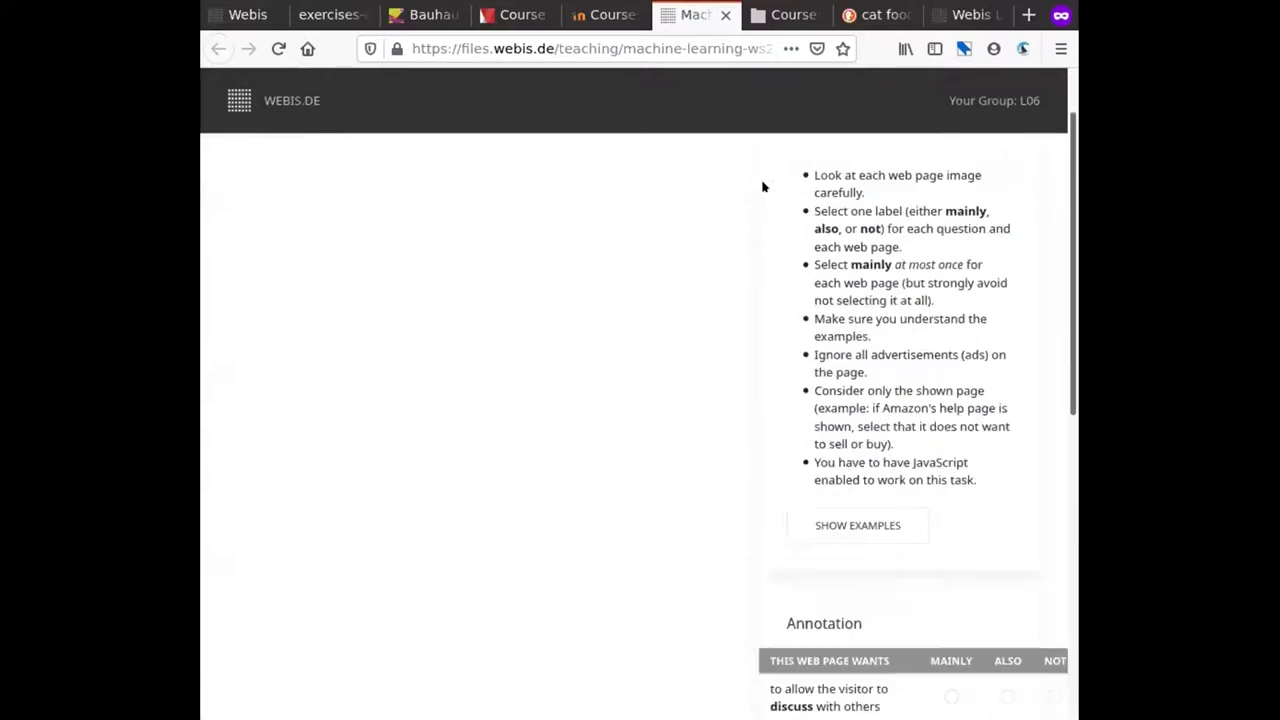
scroll(703, 350, up, 7)
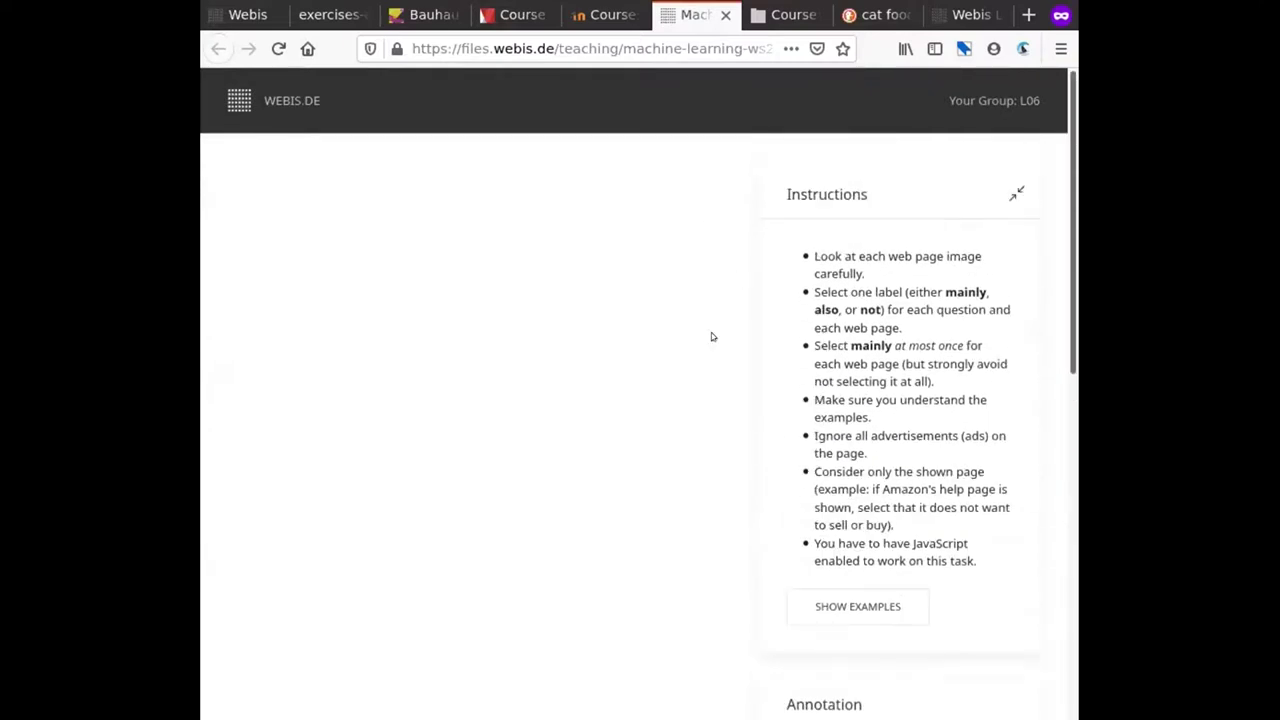
scroll(711, 337, down, 3)
scroll(516, 350, down, 5)
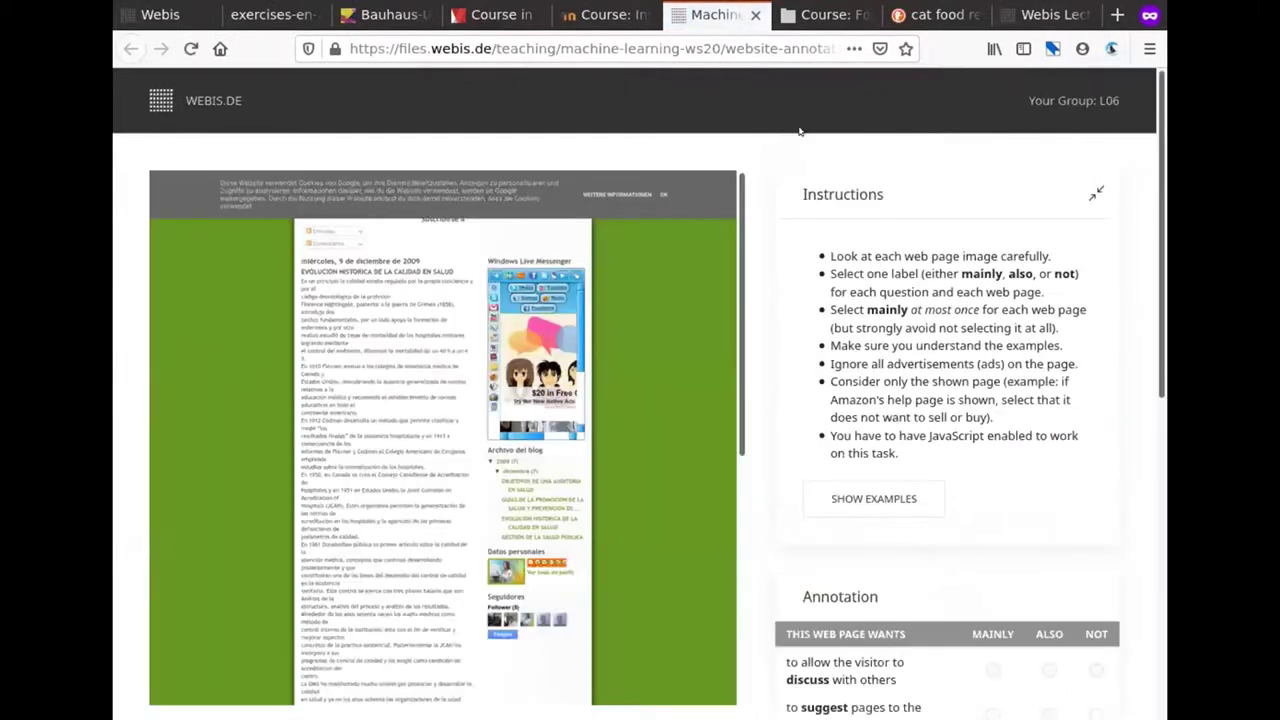
scroll(631, 275, down, 2)
scroll(631, 275, up, 2)
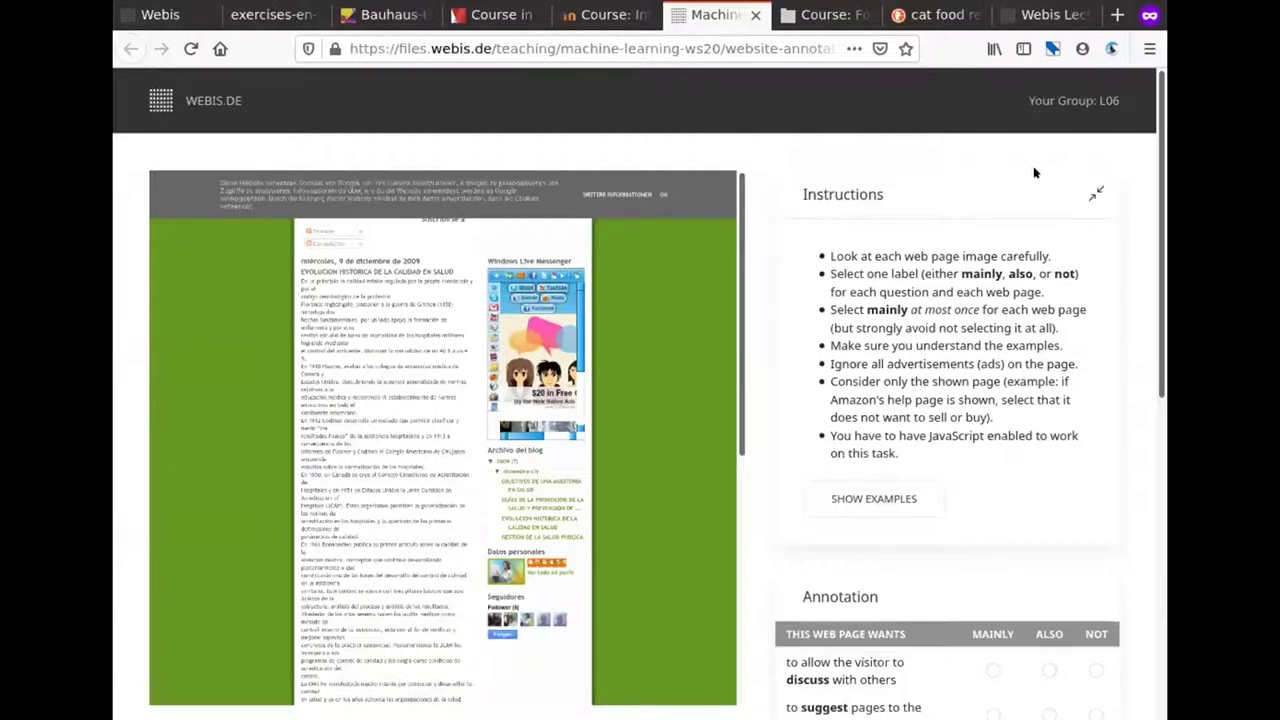
drag(1028, 100, 1120, 101)
click(962, 139)
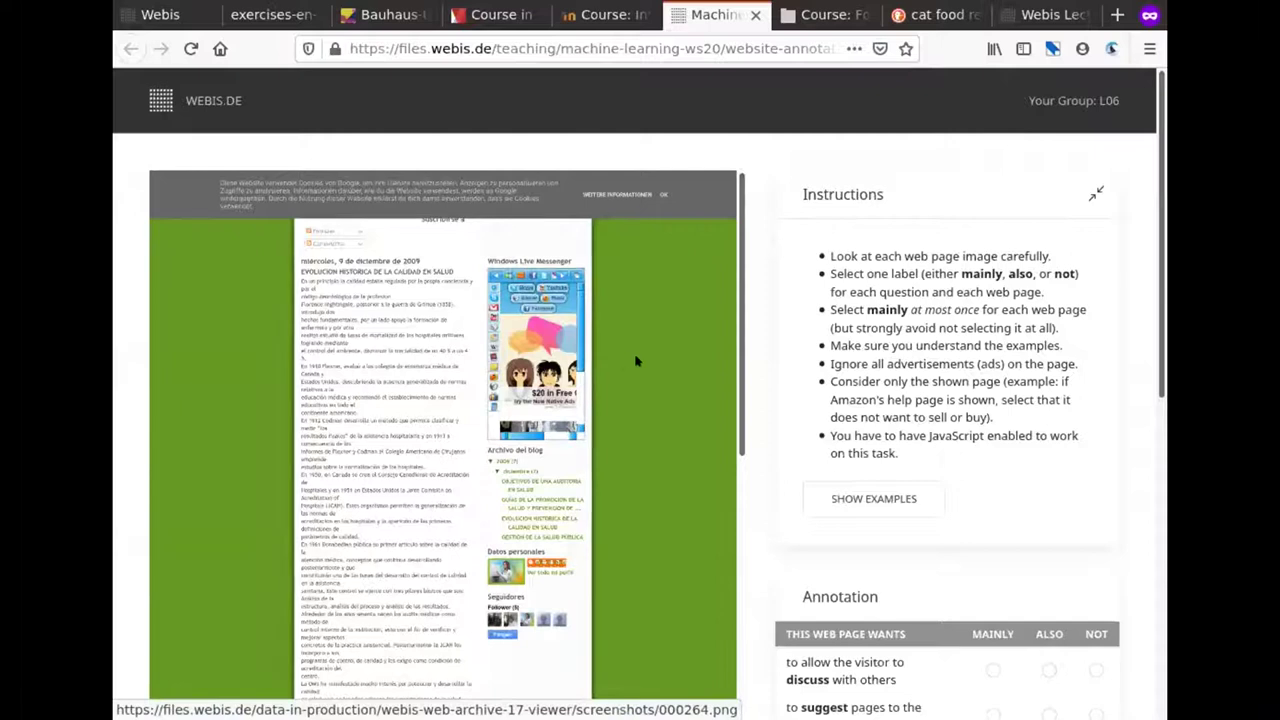
View the web page image at full size, close it, and examine the annotation questions with their Mainly, Also and Not options
click(370, 381)
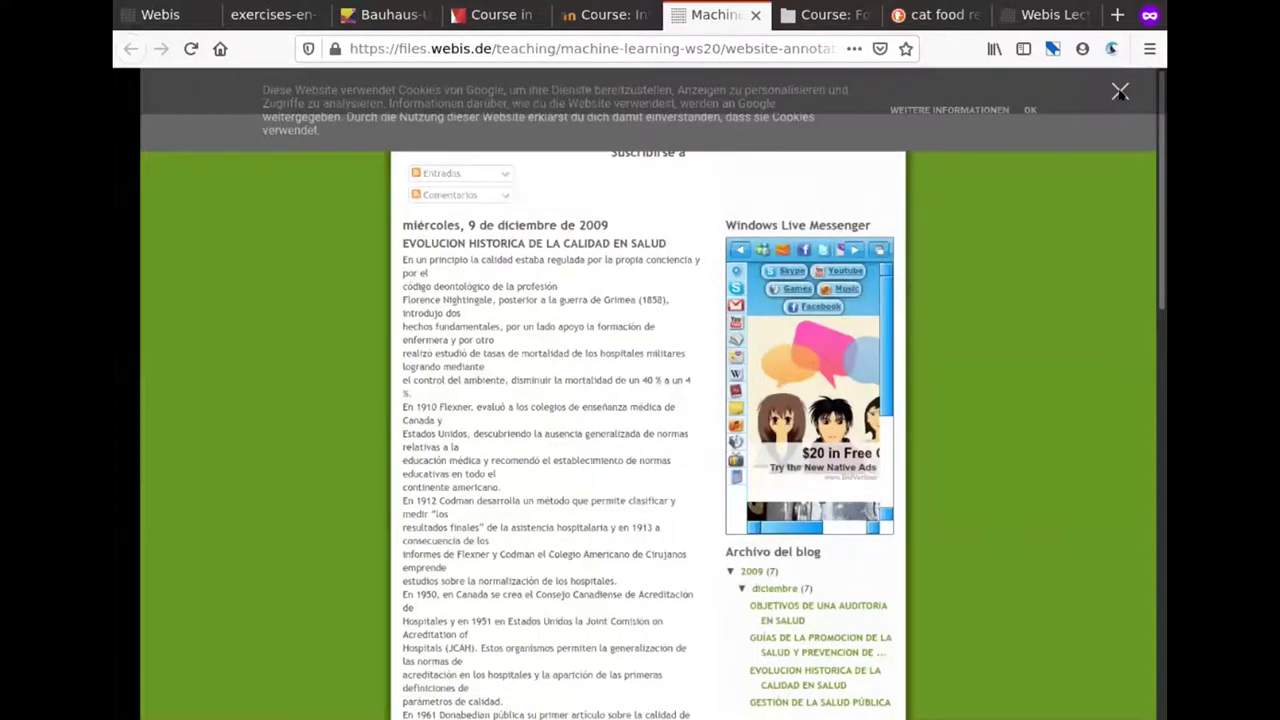
click(1120, 92)
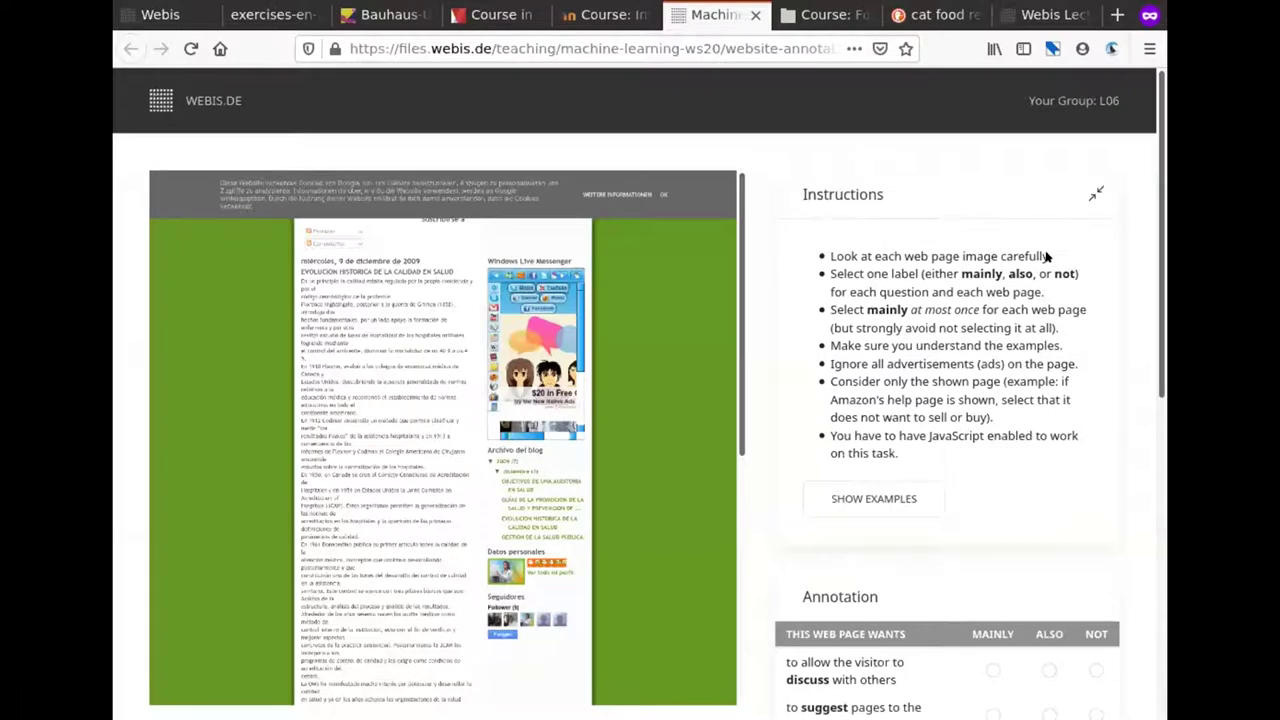
scroll(357, 229, down, 1)
scroll(357, 229, up, 1)
scroll(1034, 403, down, 5)
scroll(978, 513, up, 4)
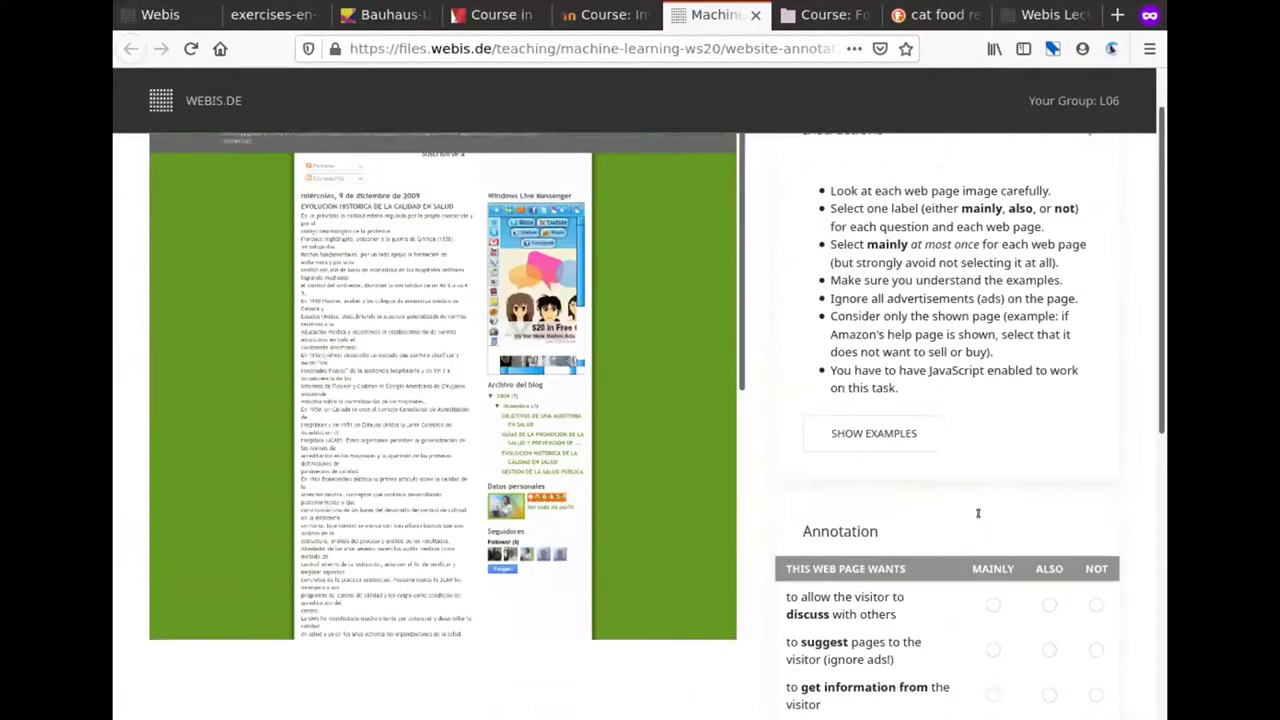
scroll(978, 513, up, 1)
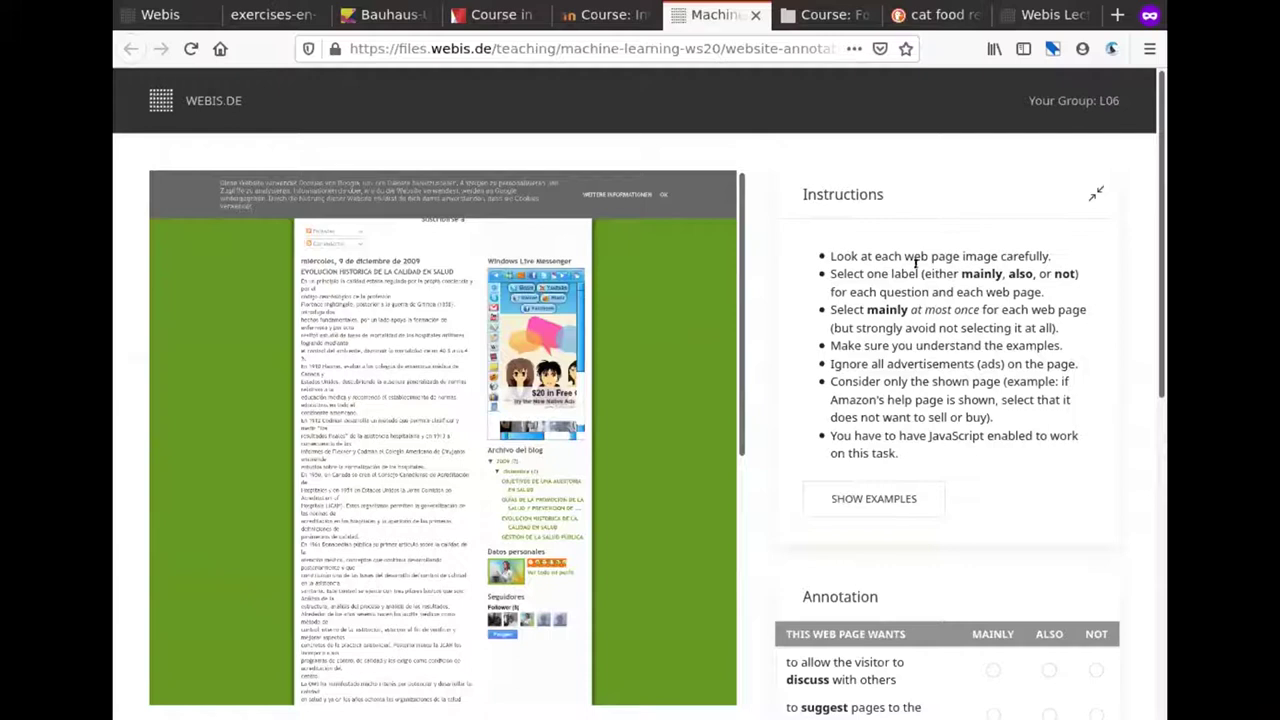
scroll(646, 391, down, 2)
scroll(928, 393, up, 2)
scroll(1006, 336, down, 5)
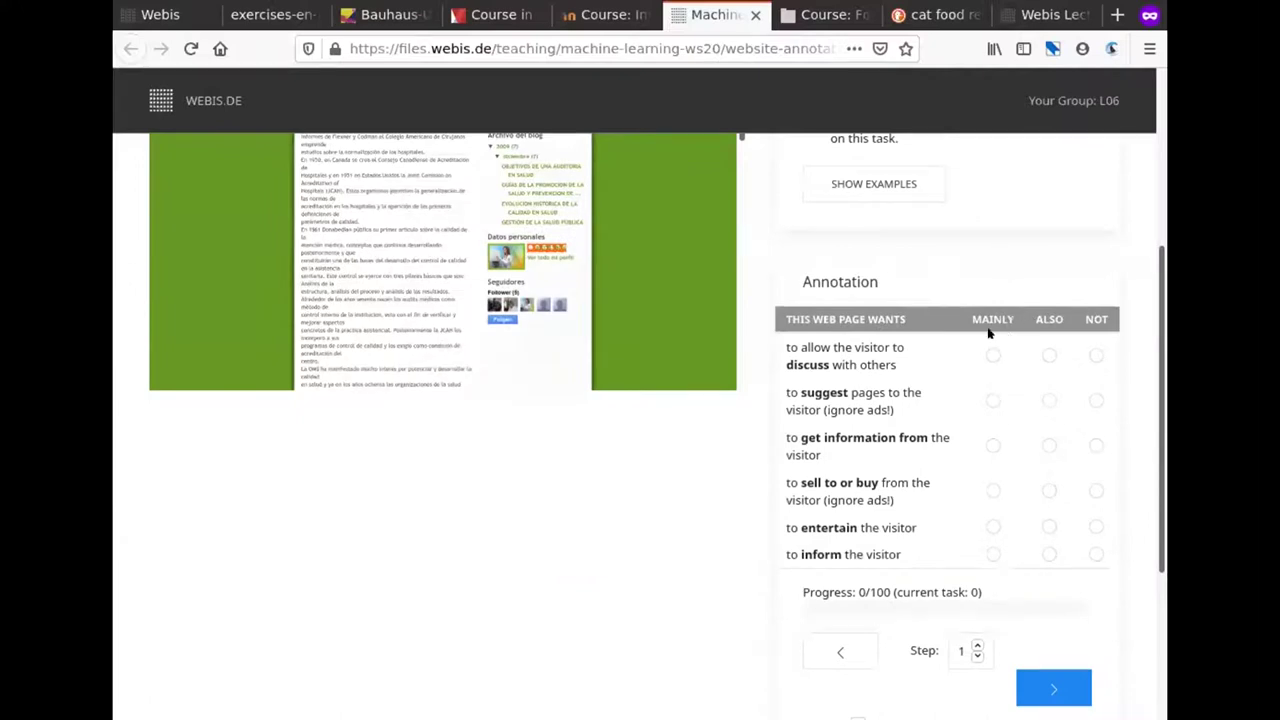
scroll(499, 300, up, 6)
Read the enlarged blog page image, then label the page as Mainly inform and Not for the other five purposes
click(432, 313)
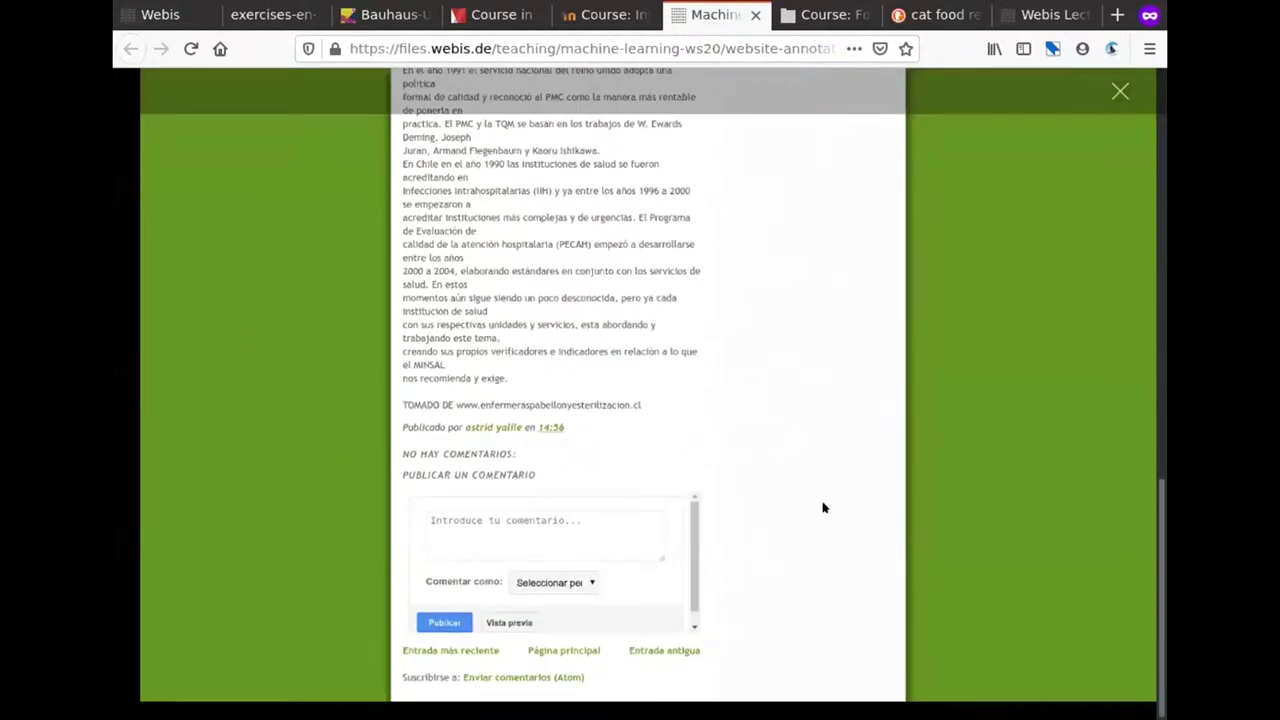
scroll(502, 453, up, 15)
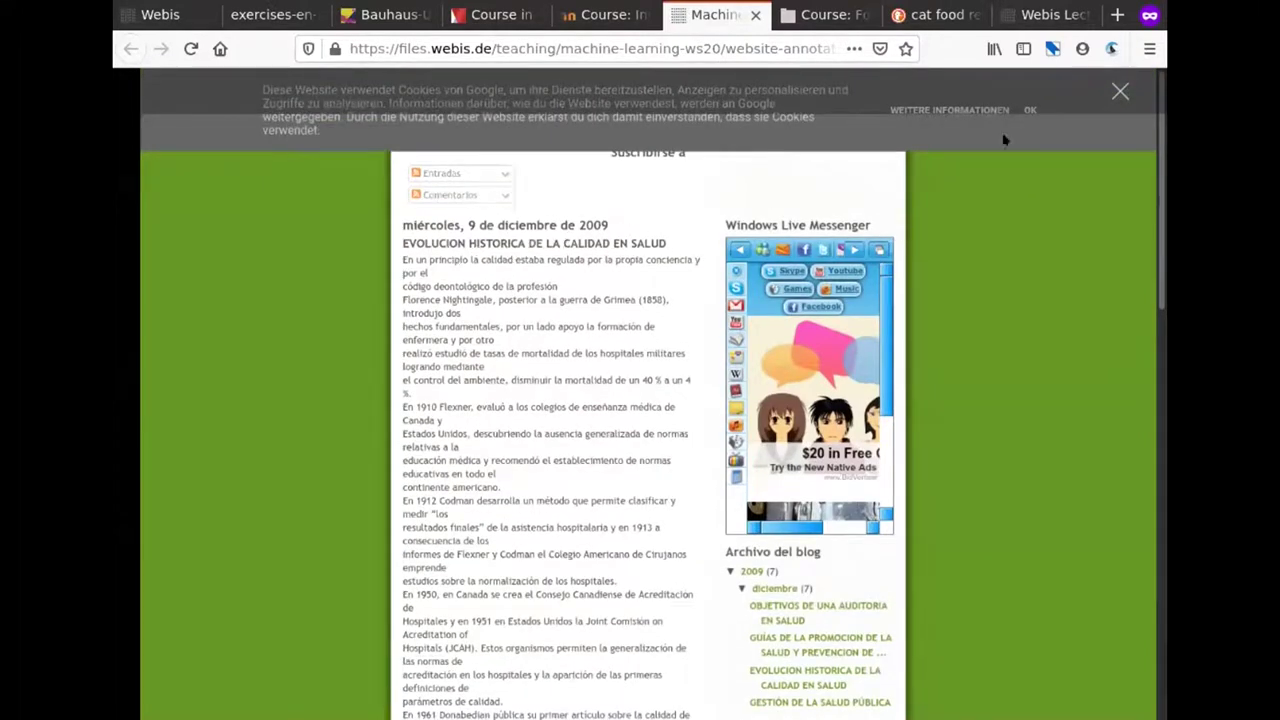
click(1118, 92)
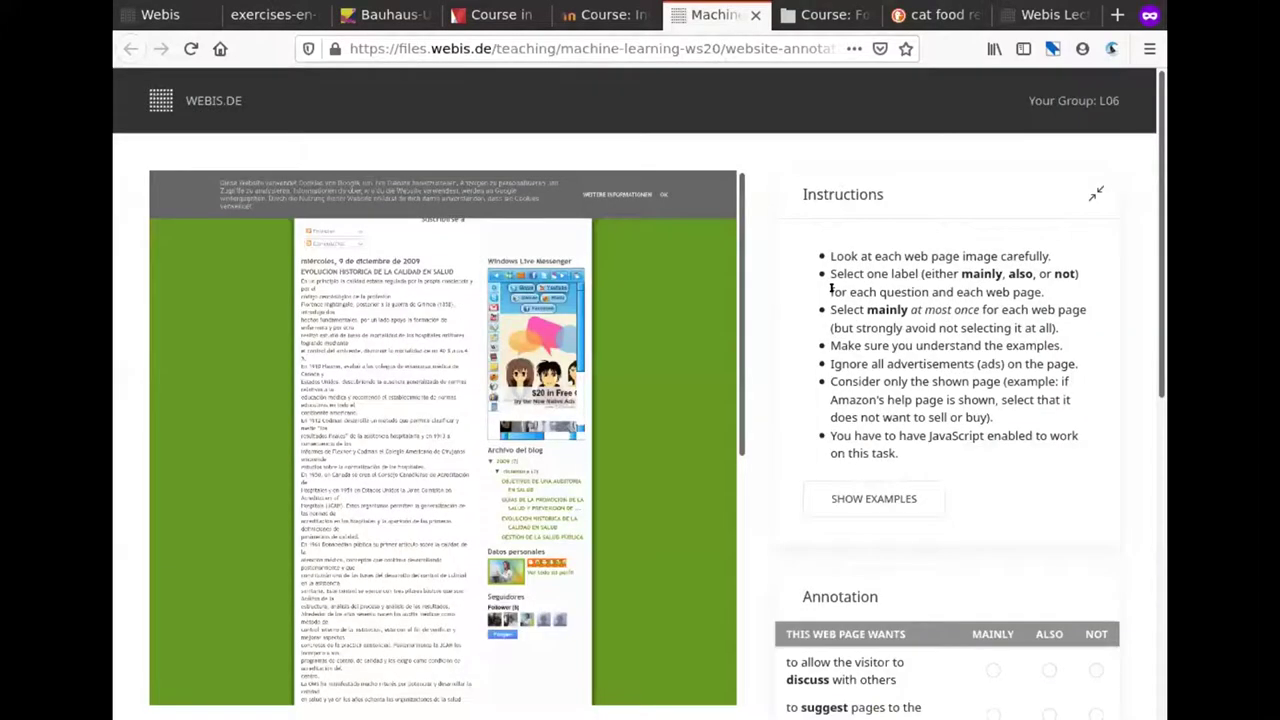
scroll(841, 279, down, 5)
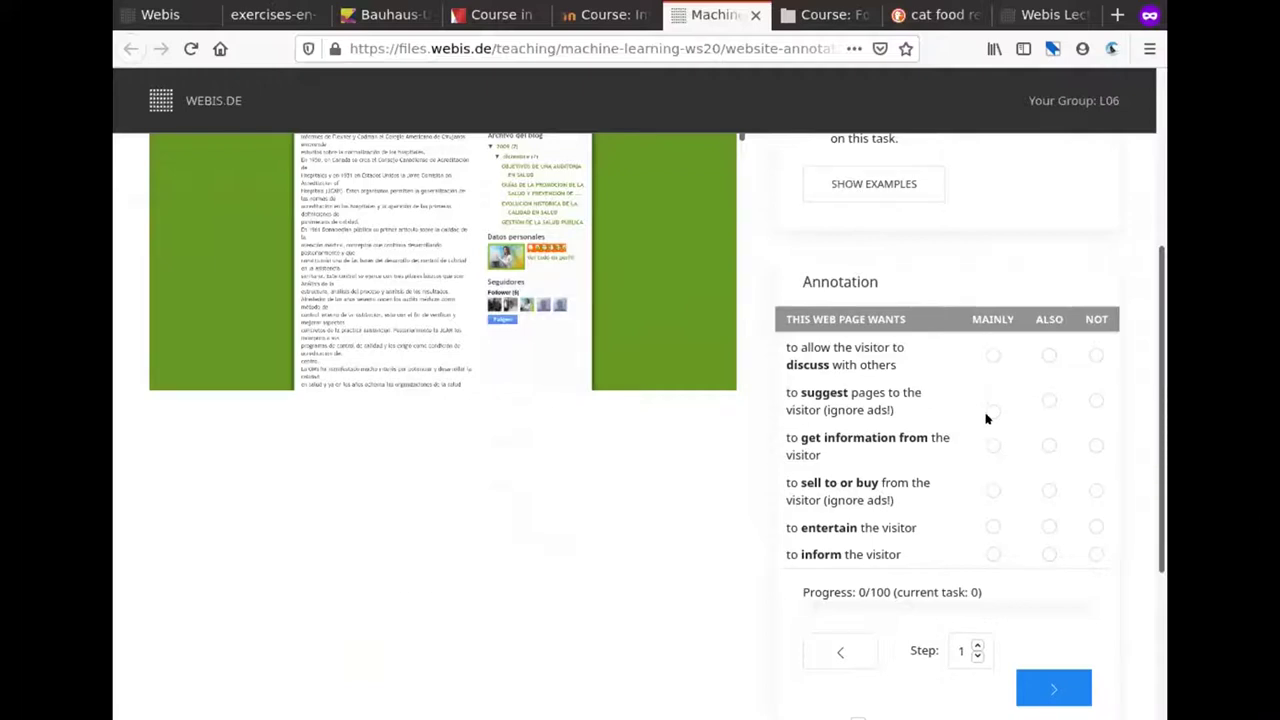
click(992, 554)
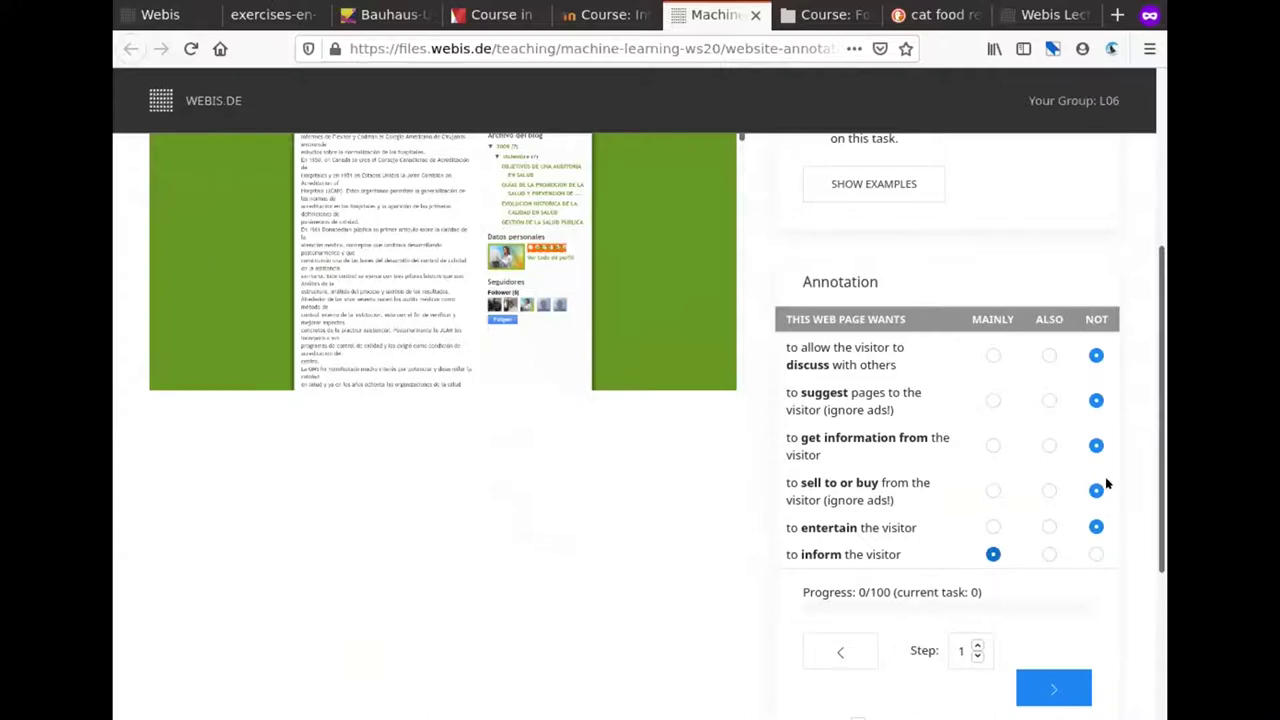
Check the comment form at the end of the enlarged page image and set the discuss label to Also
scroll(1100, 460, up, 3)
scroll(1088, 400, down, 4)
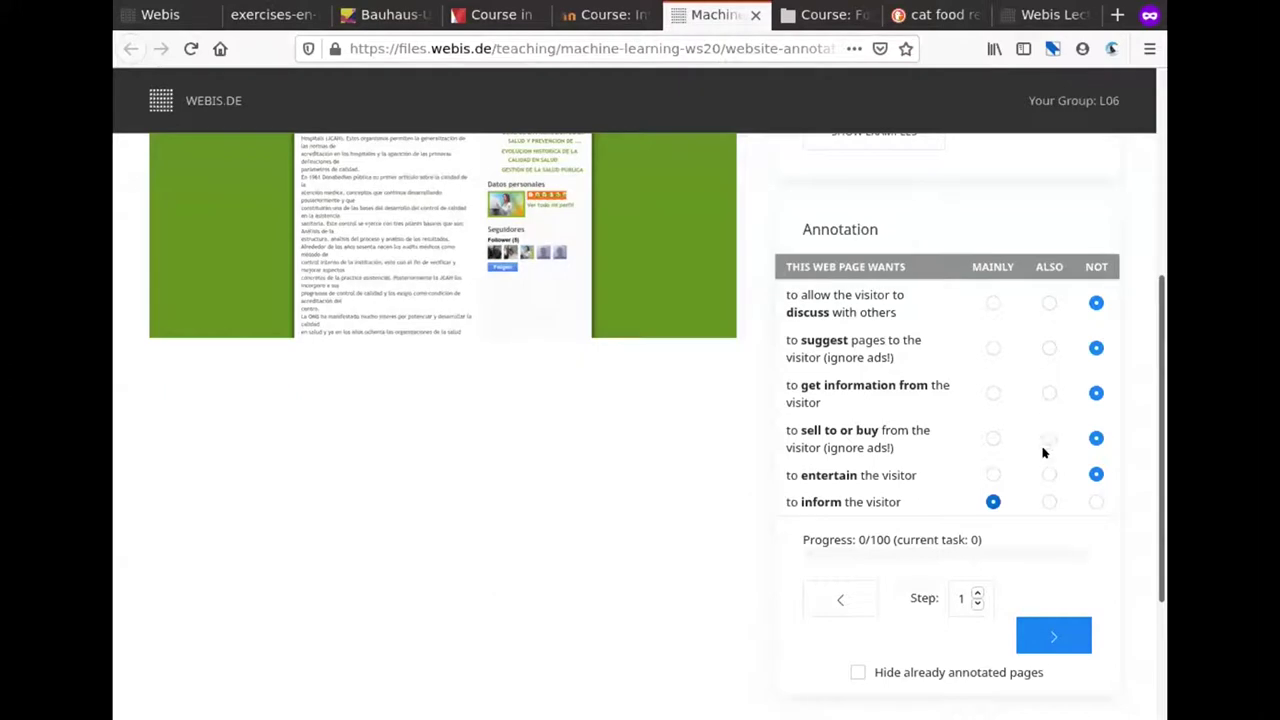
click(517, 230)
scroll(497, 523, down, 10)
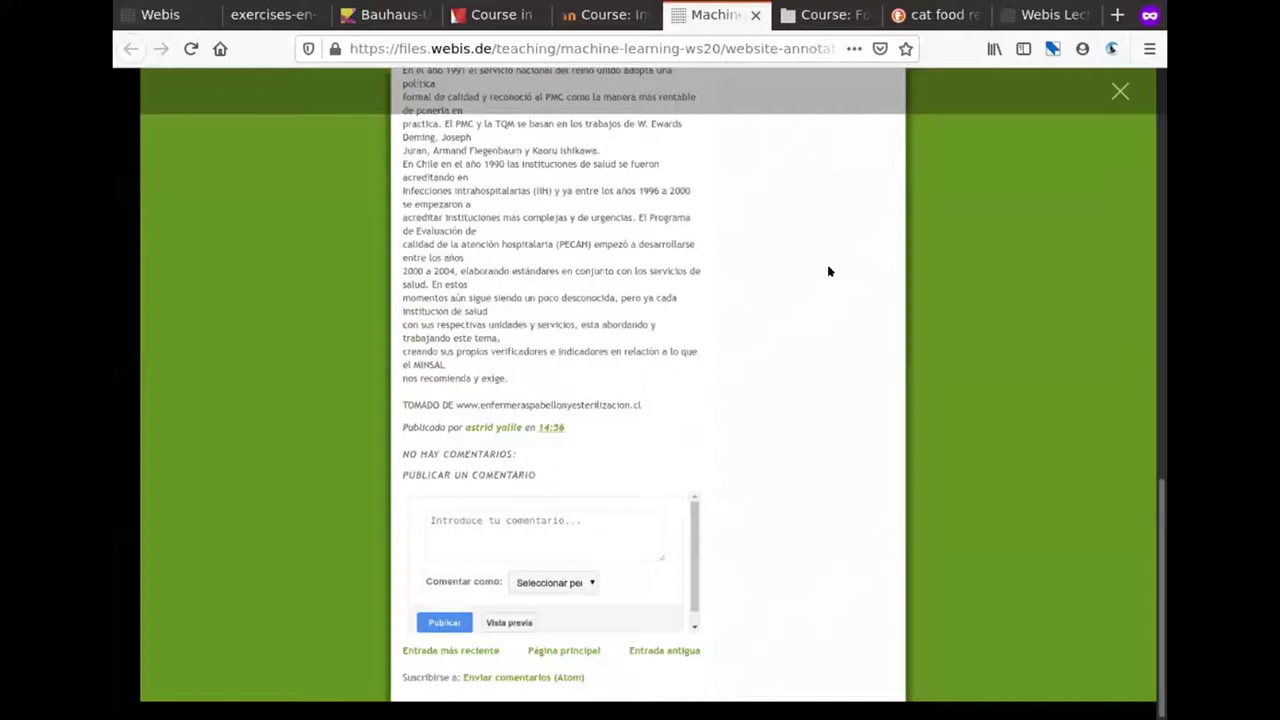
click(1120, 91)
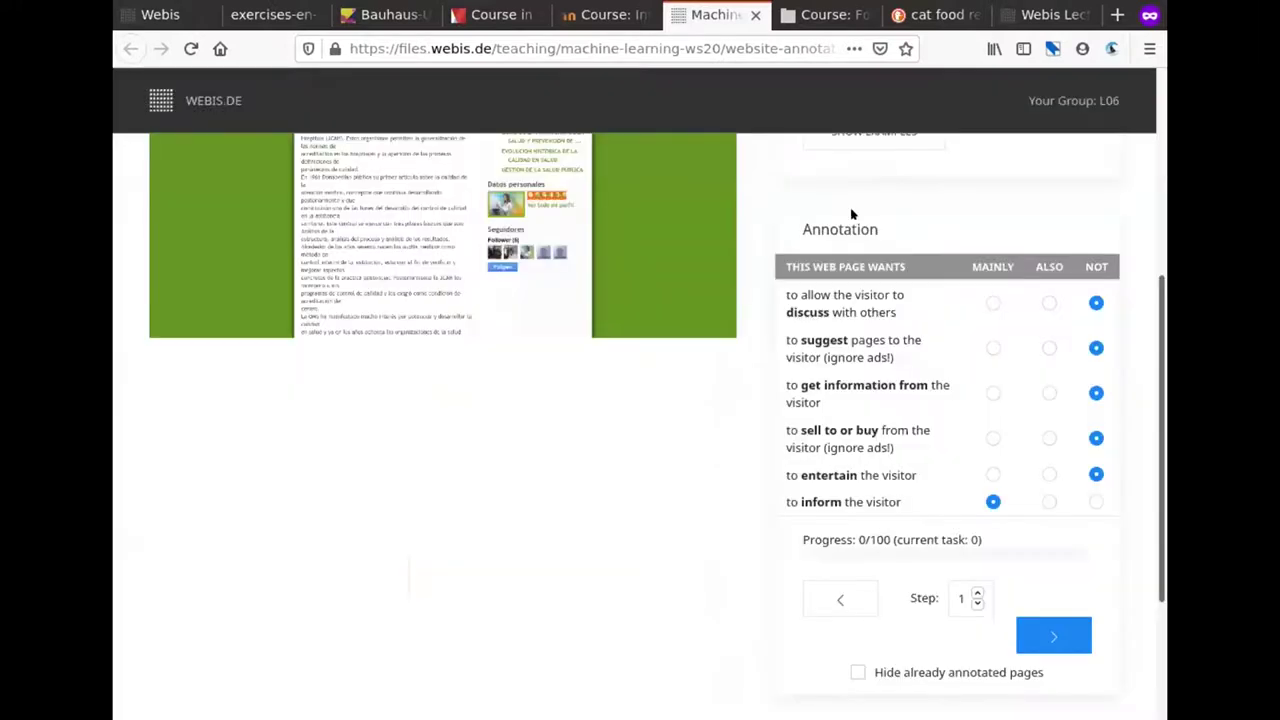
click(1048, 301)
scroll(1000, 380, up, 3)
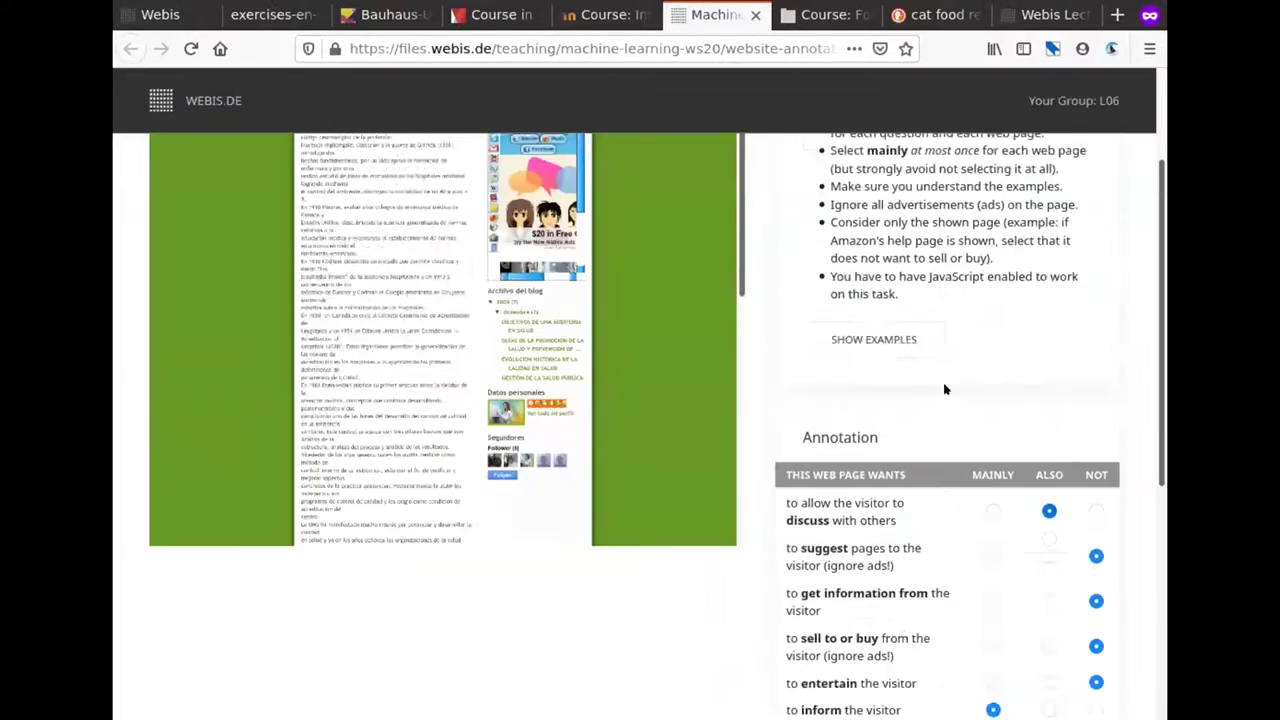
Review the Mainly and Also examples for each annotation question, then close the examples
scroll(1045, 403, down, 1)
scroll(1045, 403, up, 3)
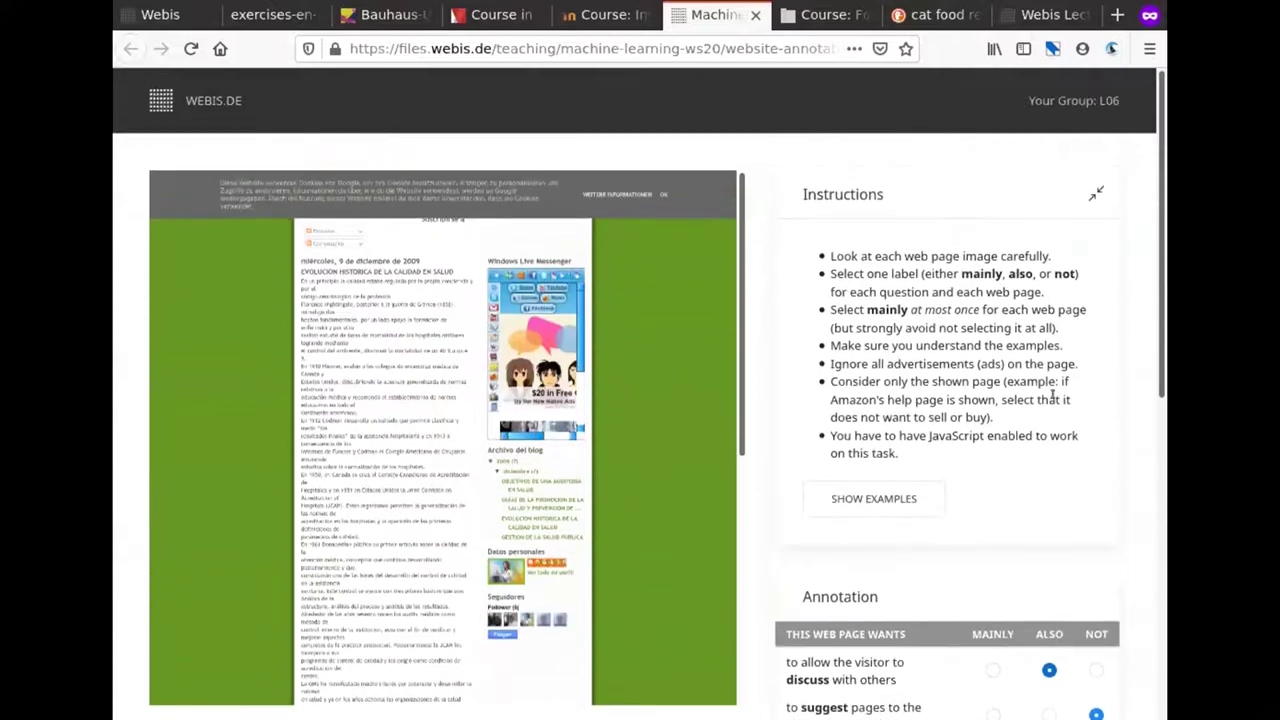
click(858, 483)
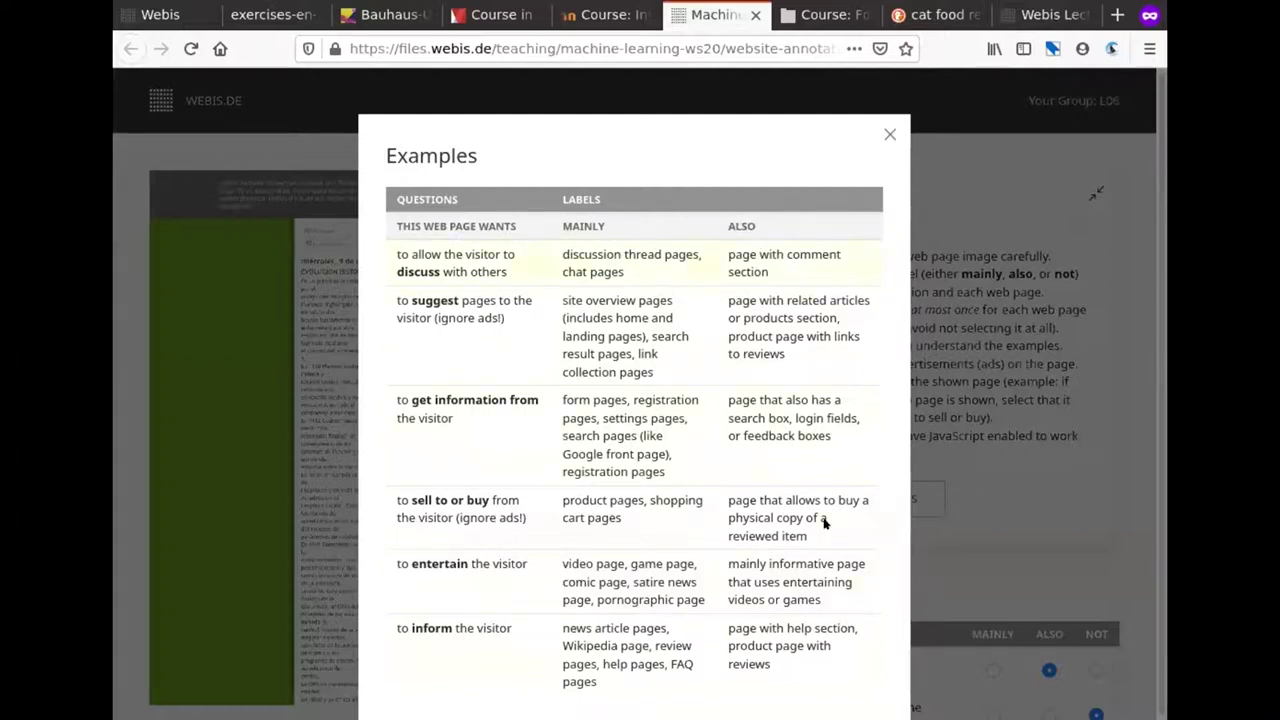
click(889, 134)
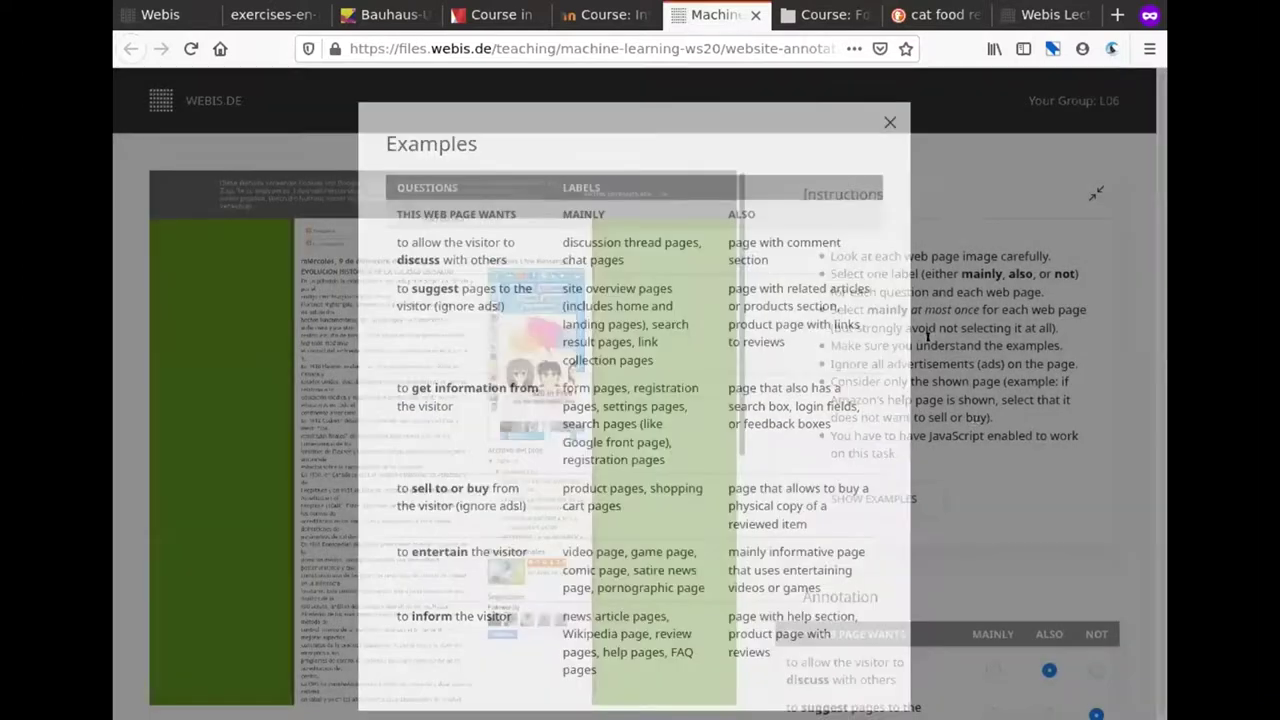
Advance from the labelled blog page to the next assigned web page and view its image
scroll(1030, 318, down, 5)
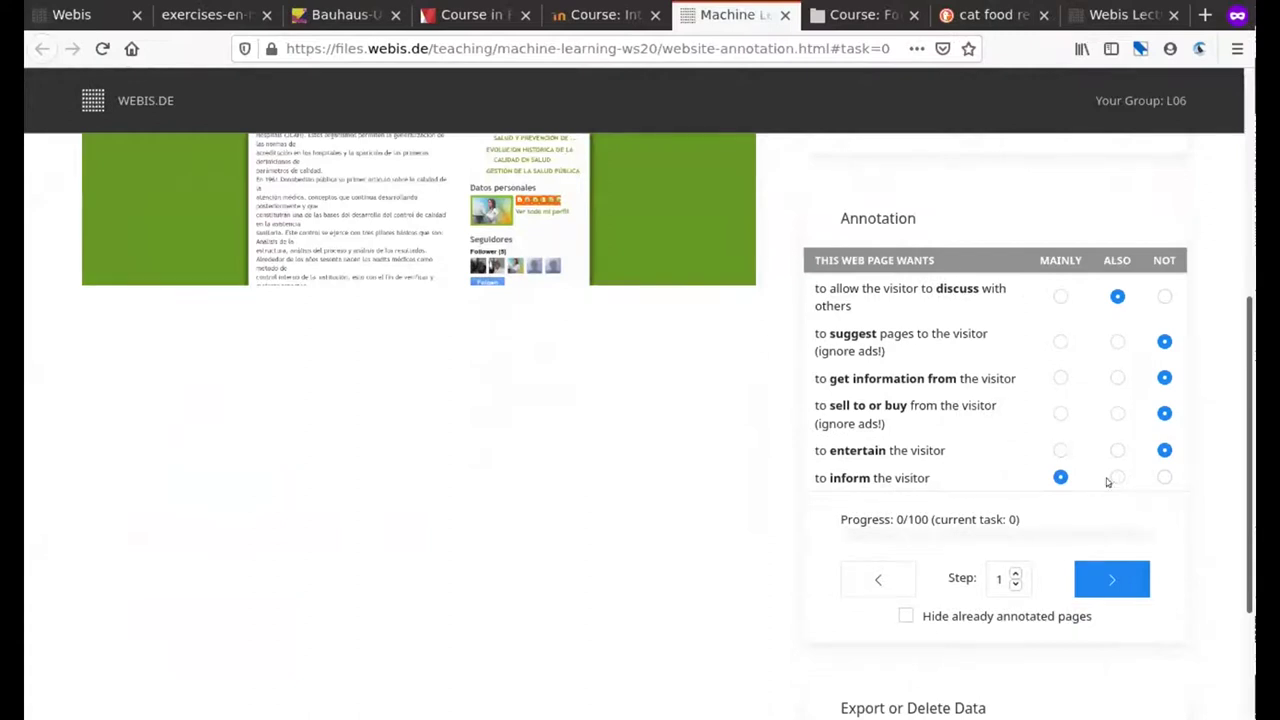
click(1124, 587)
scroll(577, 391, up, 5)
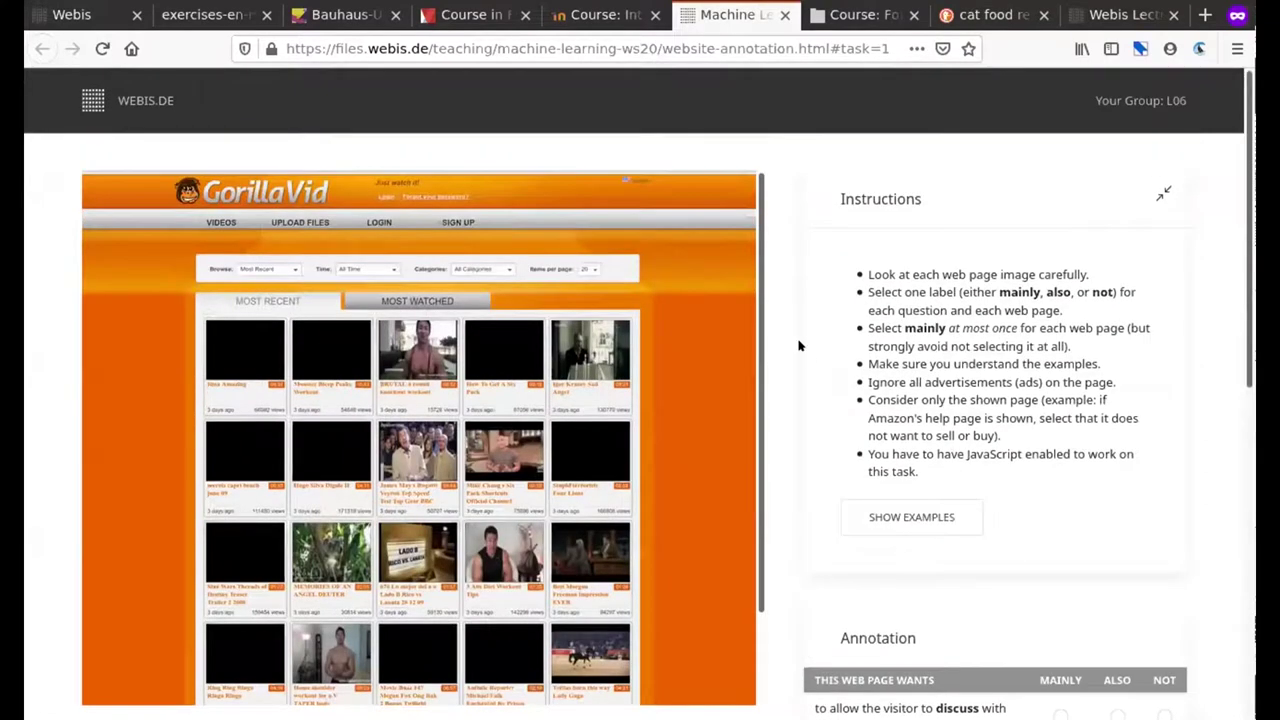
Look over the video page's annotation questions, then export the annotations as a CSV file
scroll(820, 356, down, 6)
scroll(848, 366, up, 1)
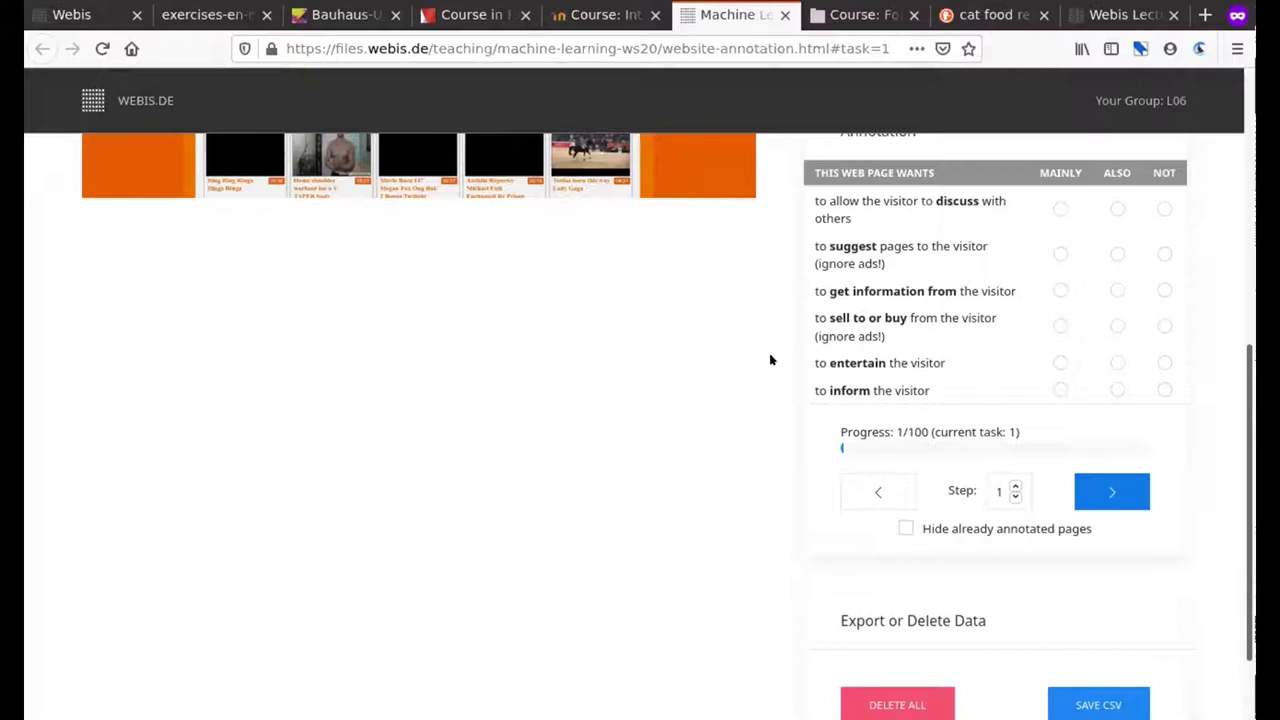
scroll(770, 360, up, 5)
scroll(854, 320, down, 4)
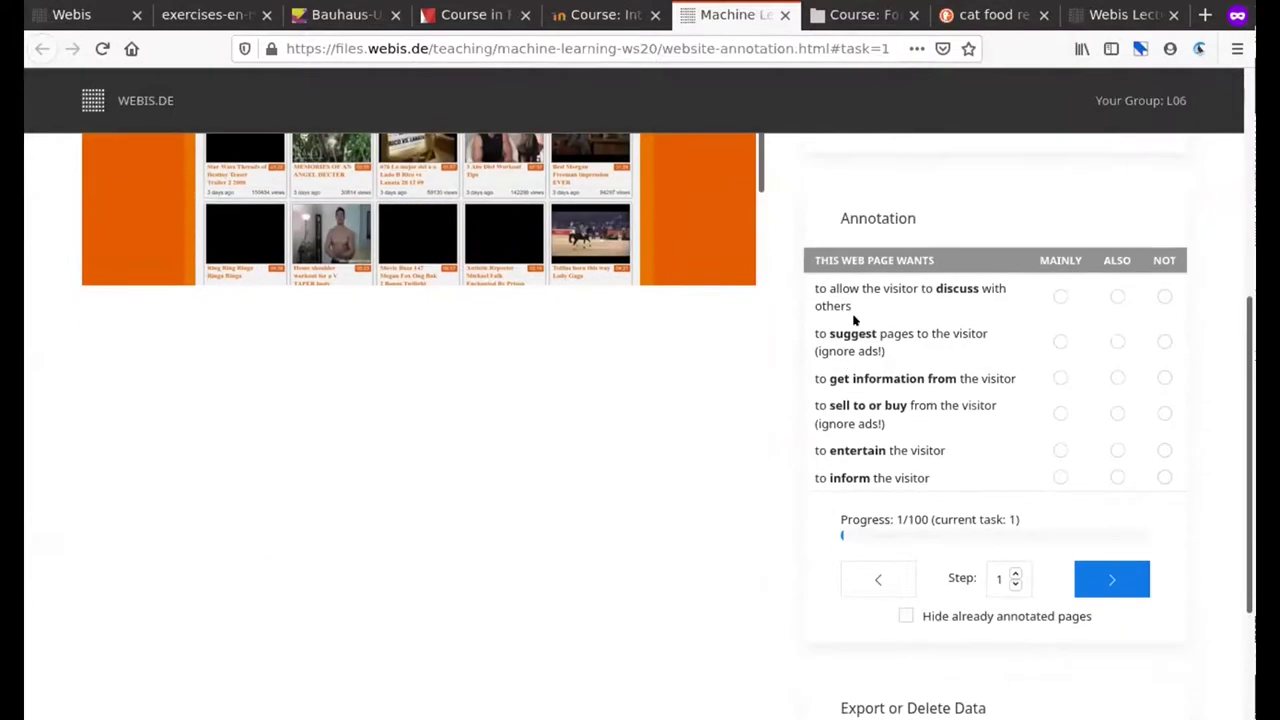
scroll(756, 279, down, 3)
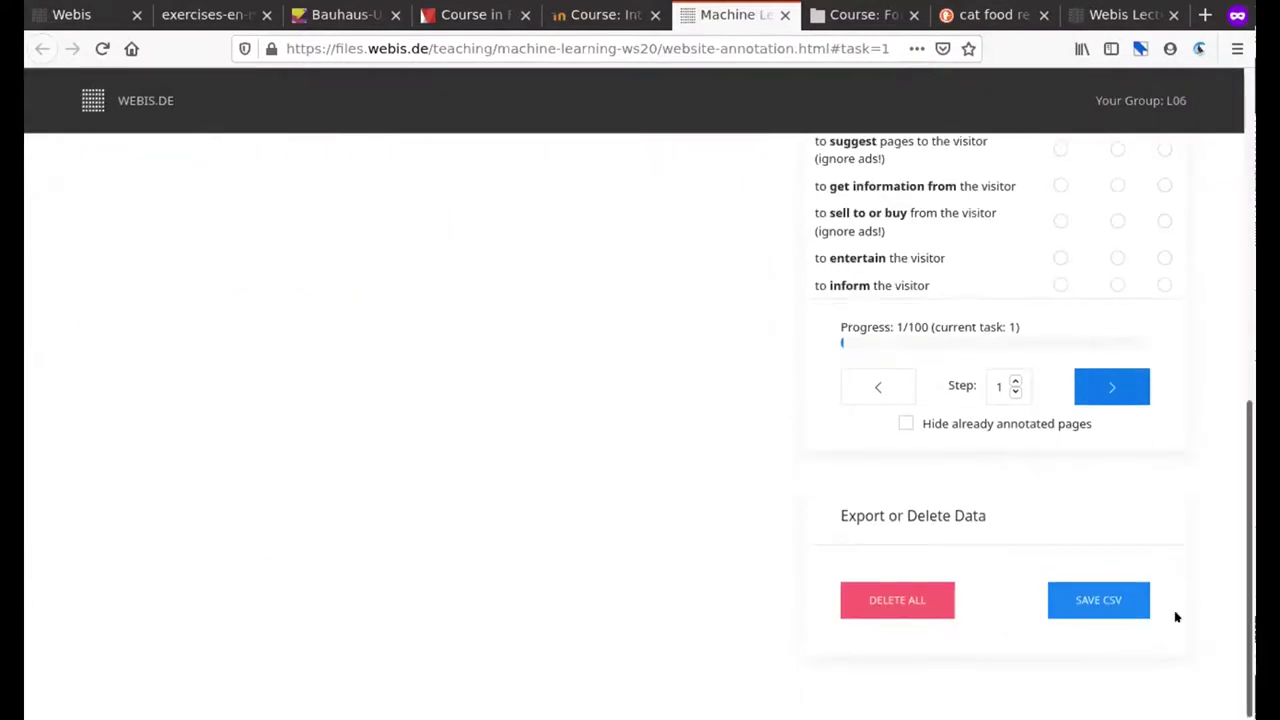
click(1095, 588)
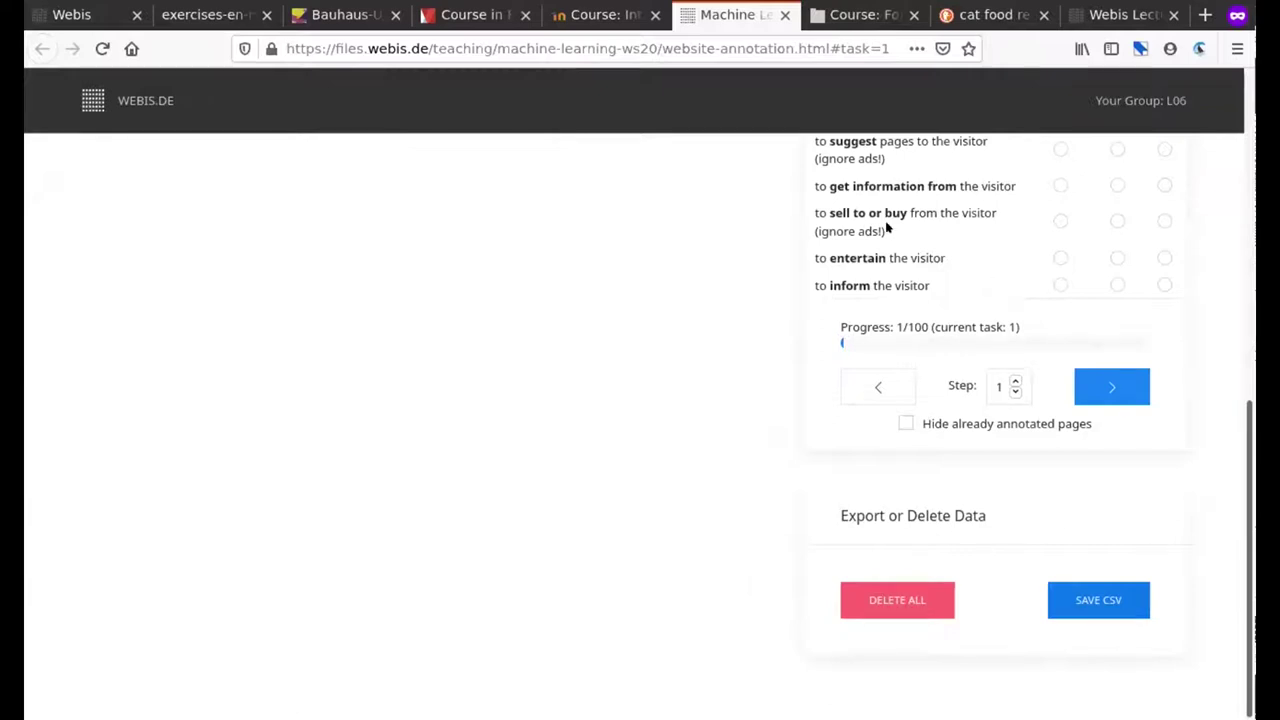
Switch to the Moodle course, check the submission status for Exercise 6a, and return to the course page
click(604, 18)
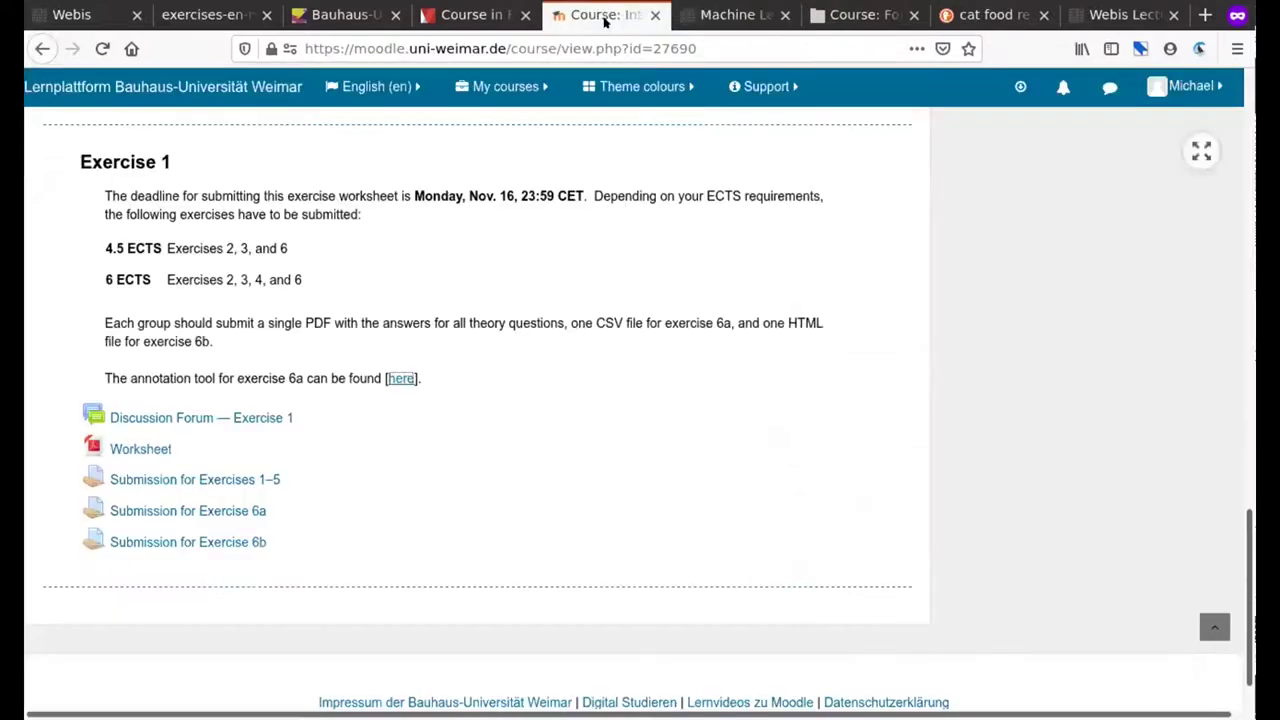
click(237, 510)
scroll(357, 419, down, 5)
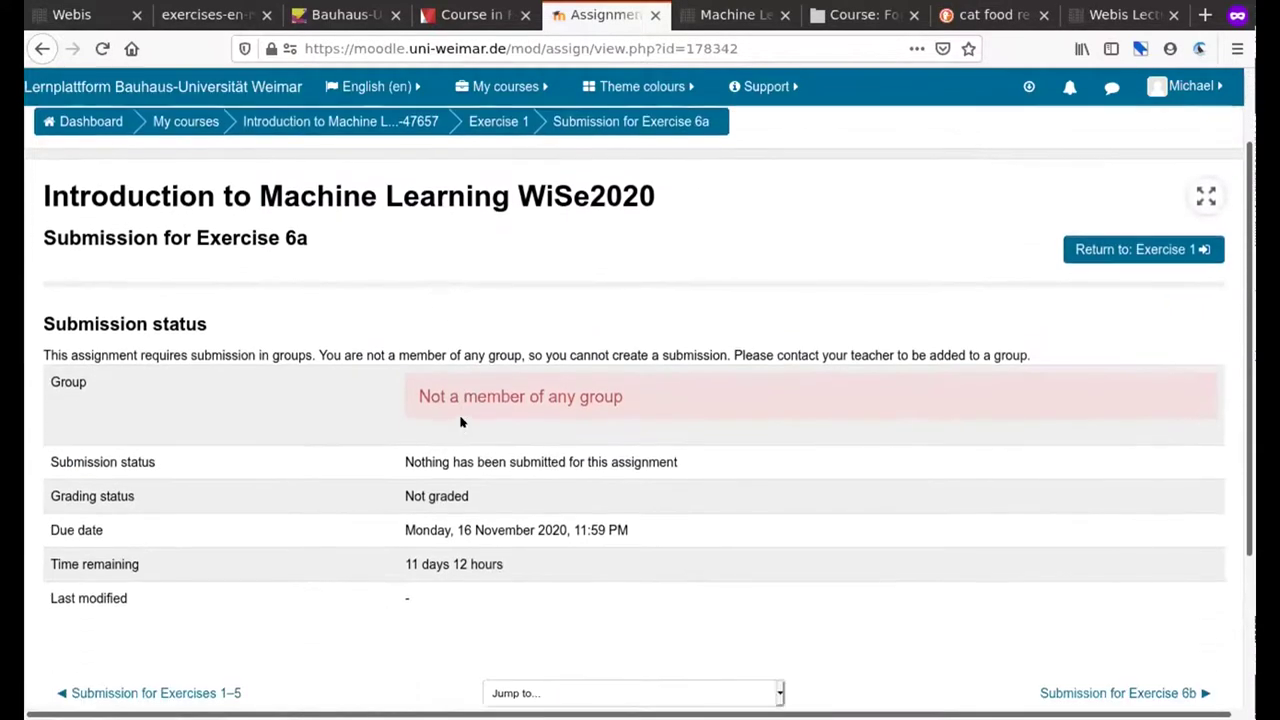
key(alt+Left)
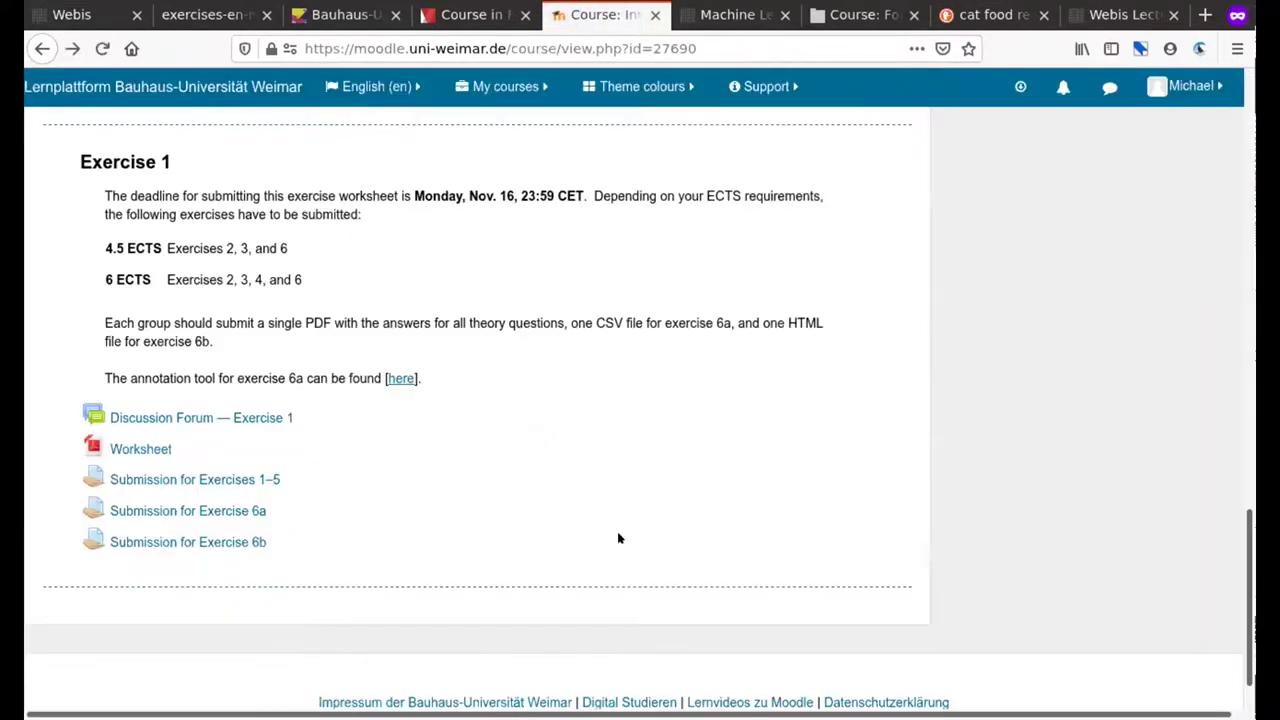
Choose group W6-50 in the Lab Class Group Selection, save the choice, and return to the course page
scroll(617, 531, up, 3)
scroll(609, 514, up, 5)
scroll(191, 434, down, 2)
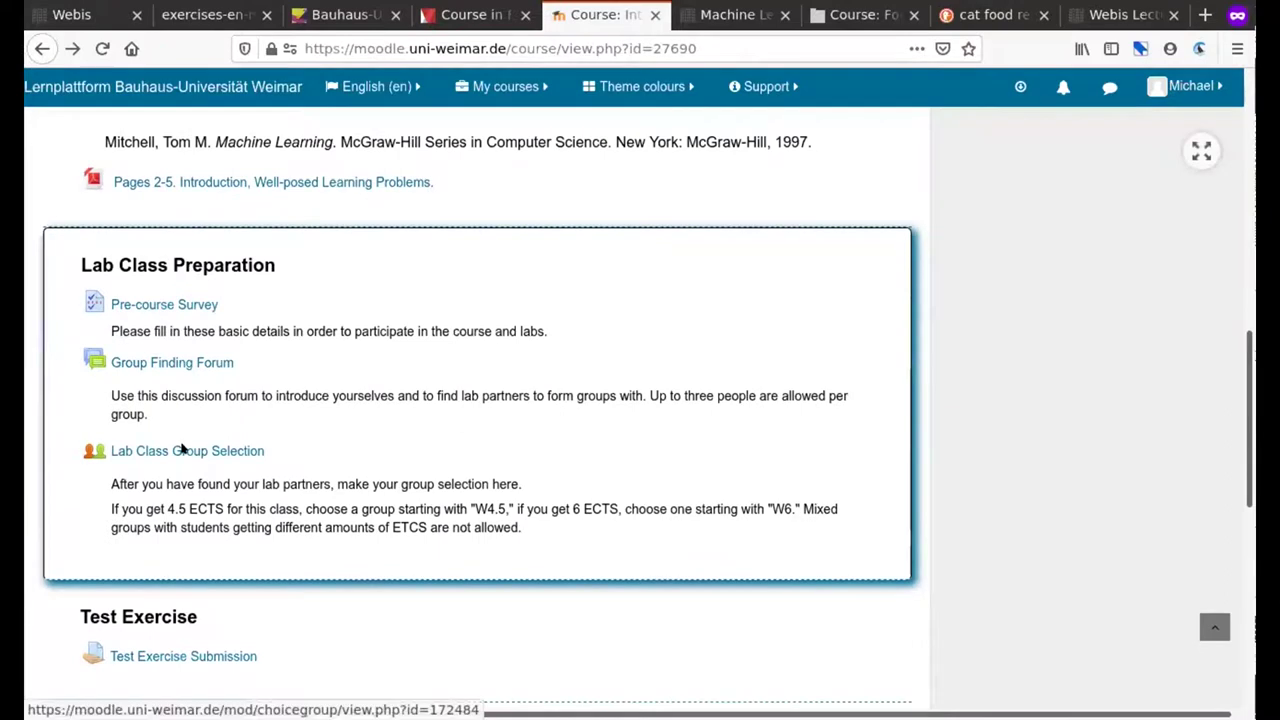
click(205, 453)
scroll(463, 437, down, 20)
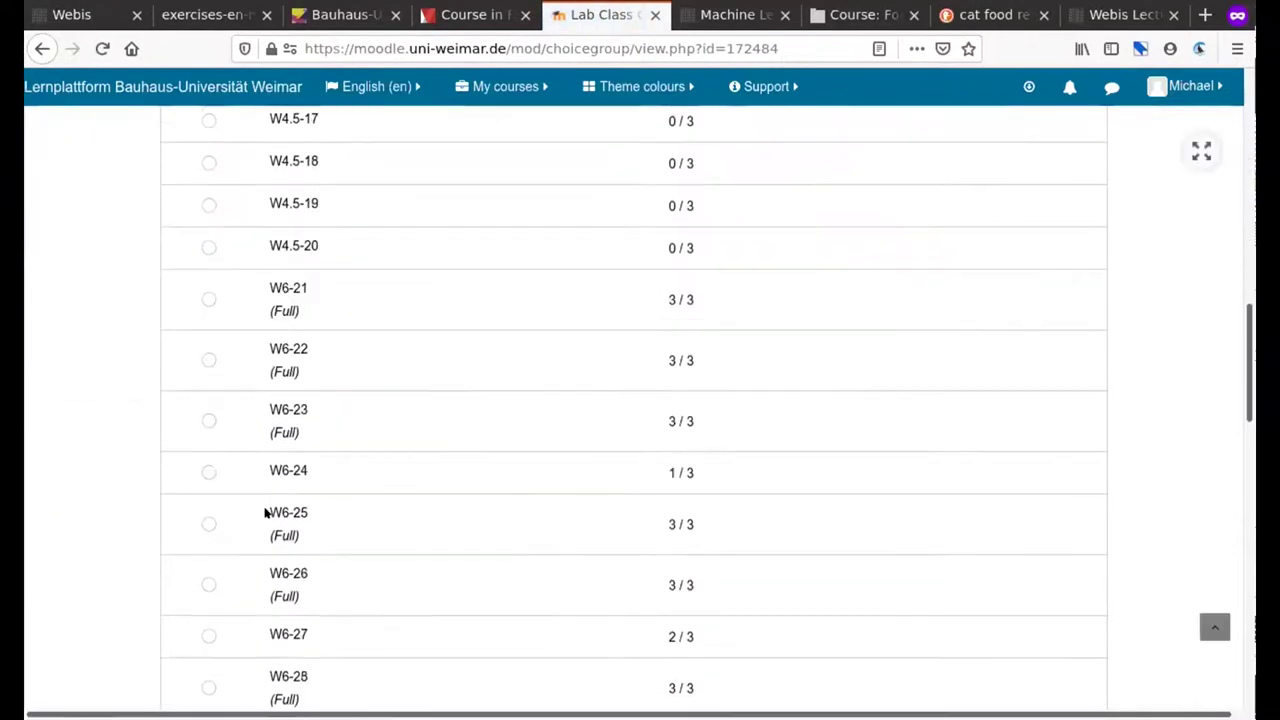
scroll(273, 566, down, 3)
click(208, 345)
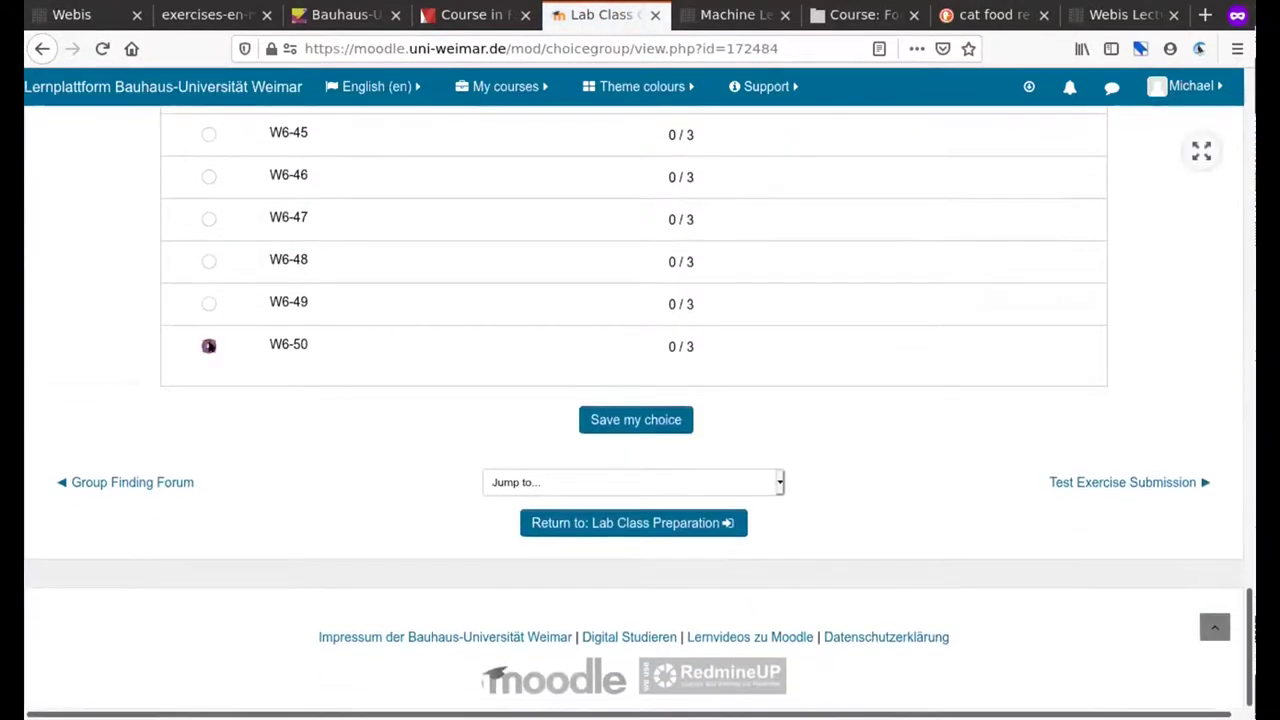
click(655, 419)
scroll(577, 403, down, 20)
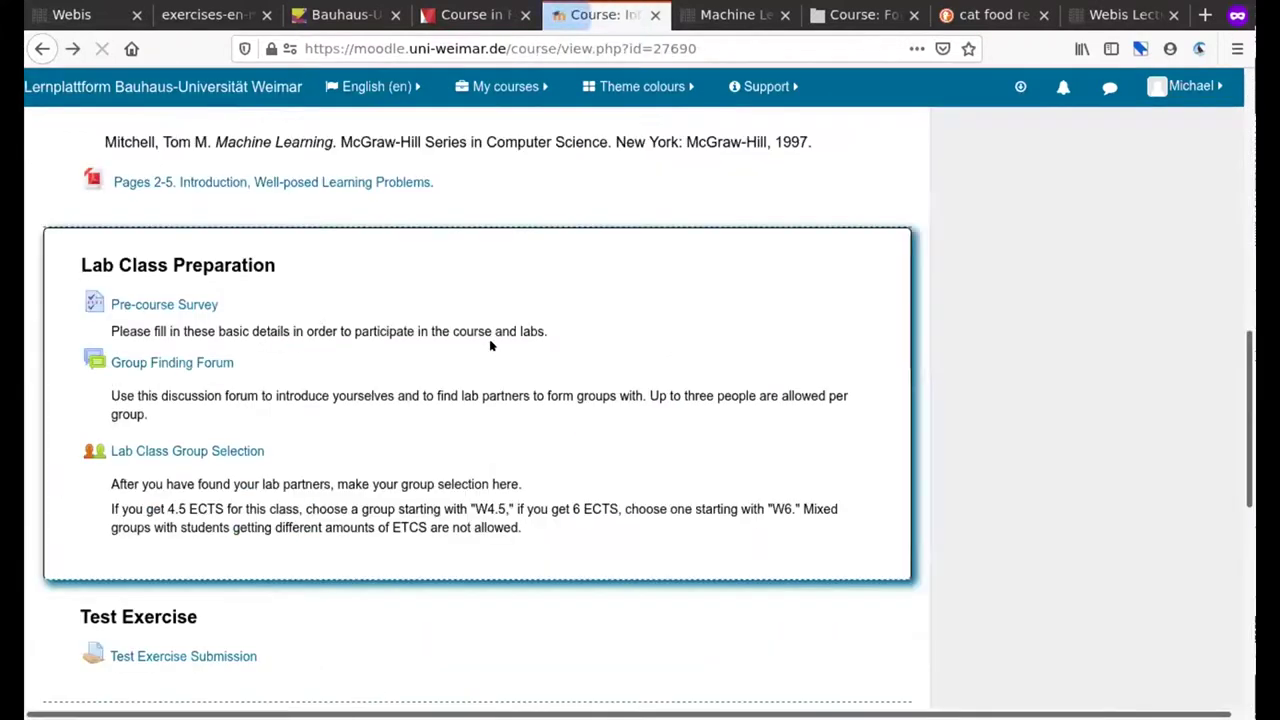
Open the submission page for Exercise 6a and start adding a submission
scroll(290, 395, down, 5)
click(238, 510)
scroll(400, 443, down, 5)
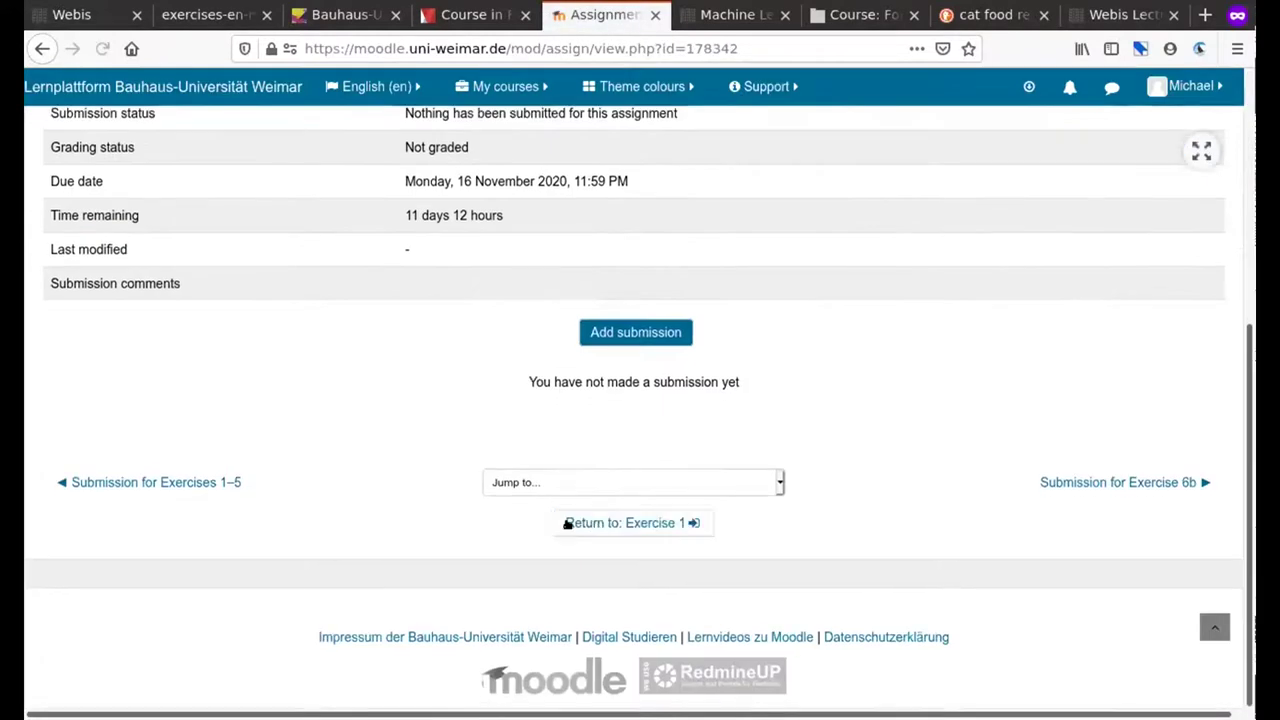
click(636, 332)
scroll(586, 360, down, 3)
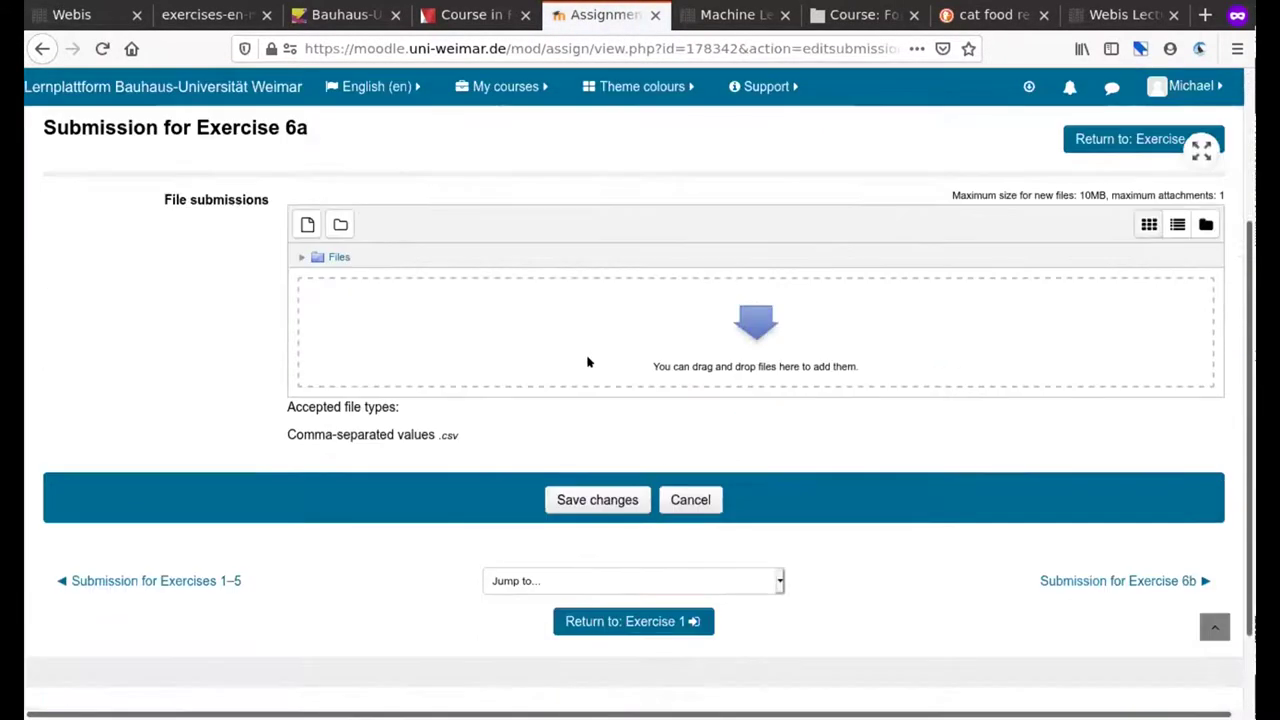
View the file picker for the submission and its browse dialog, then close both without uploading a file
click(653, 346)
click(721, 277)
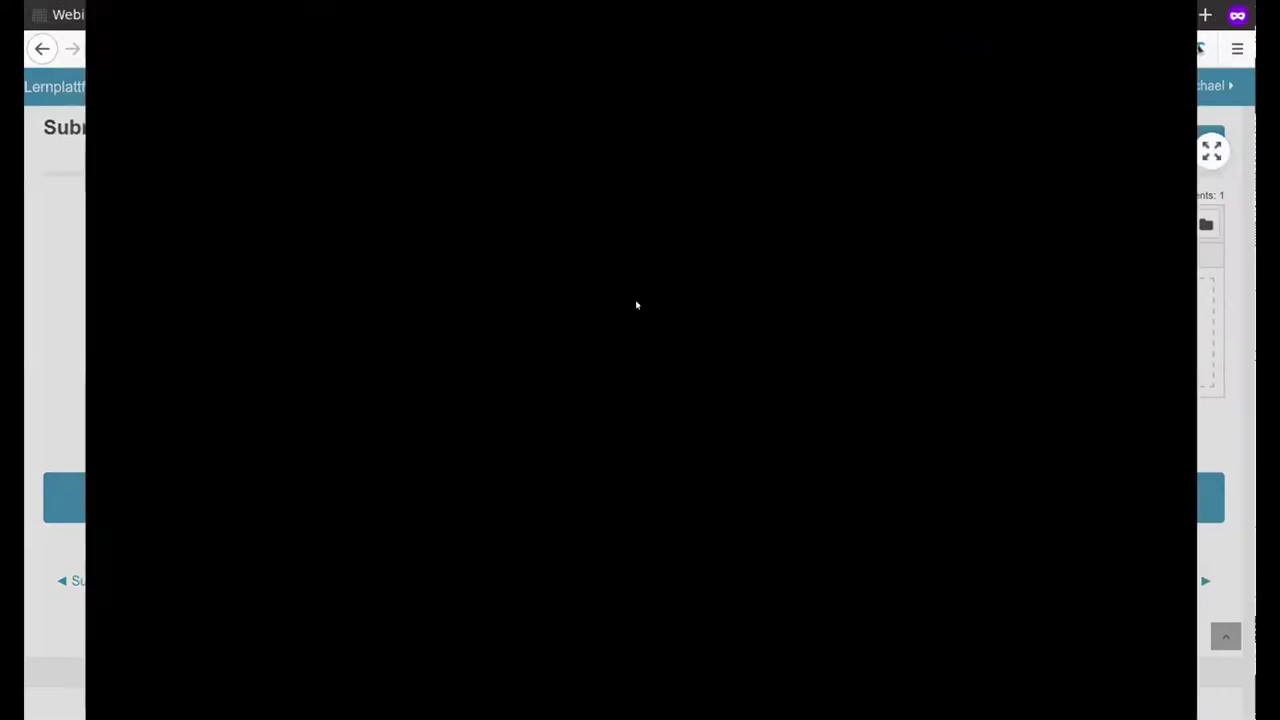
key(Escape)
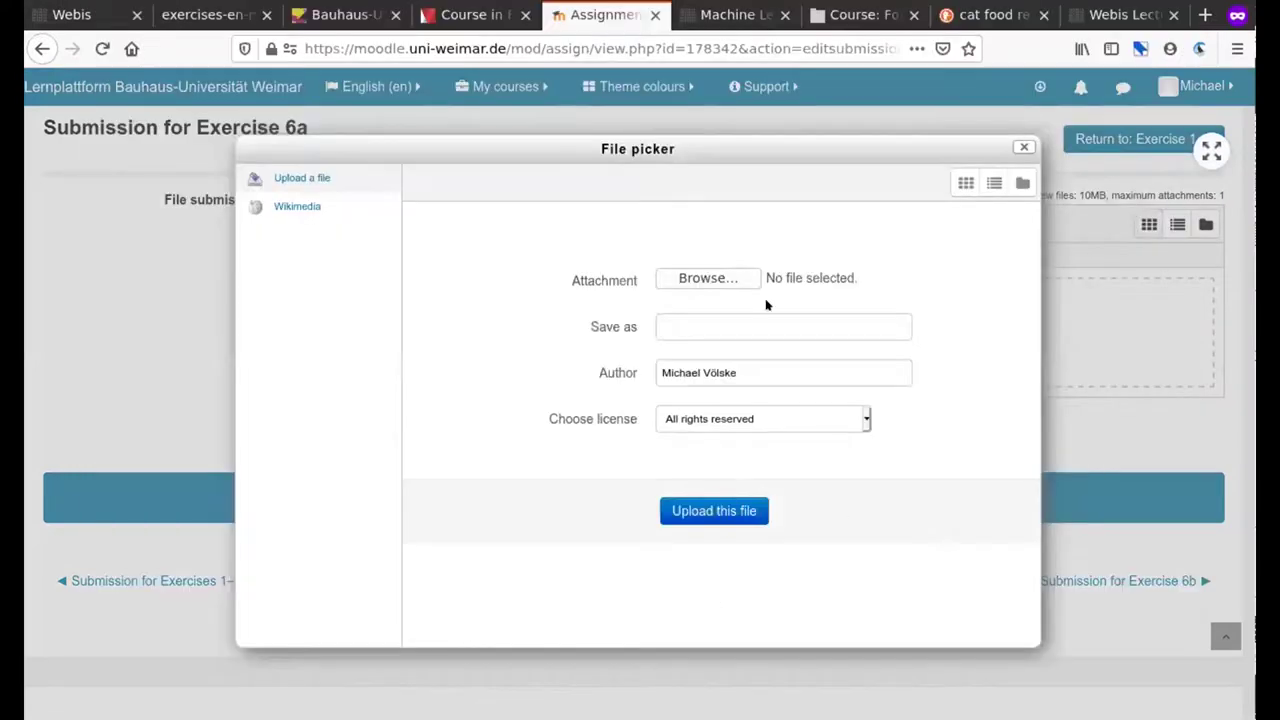
click(1019, 147)
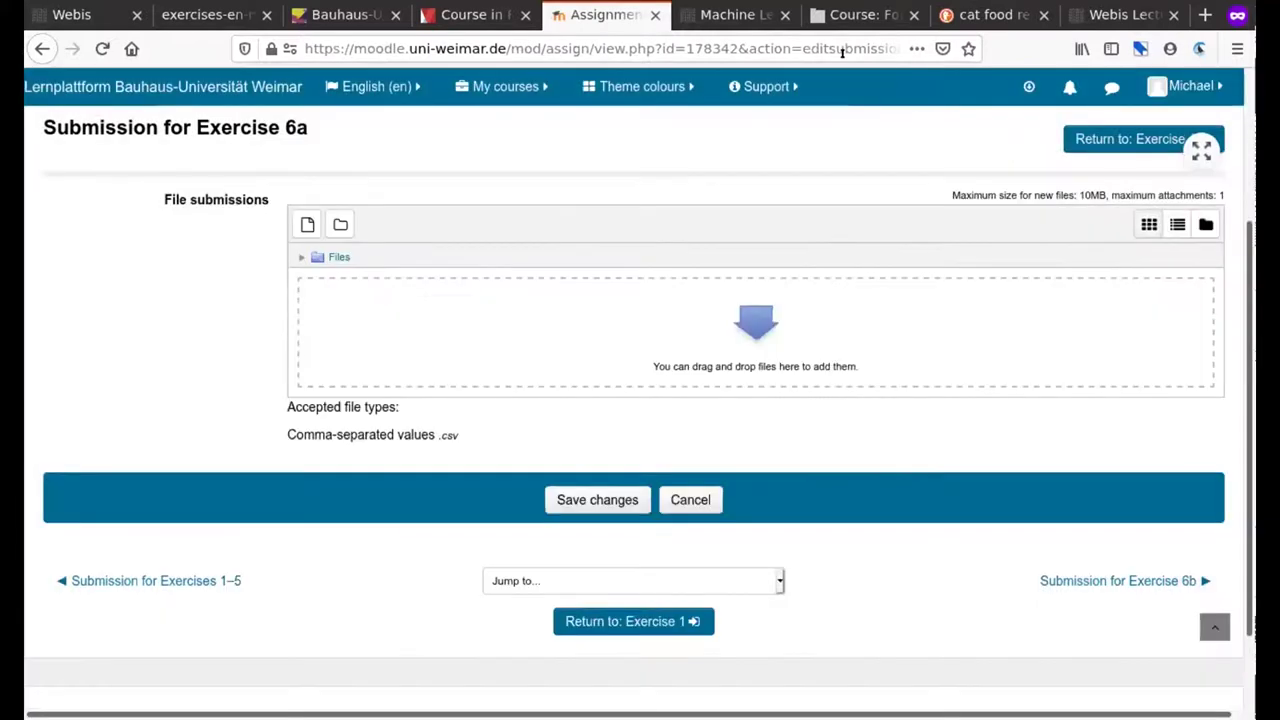
Switch to the annotation tool, check the group in the header, and delete all stored annotation data
click(735, 14)
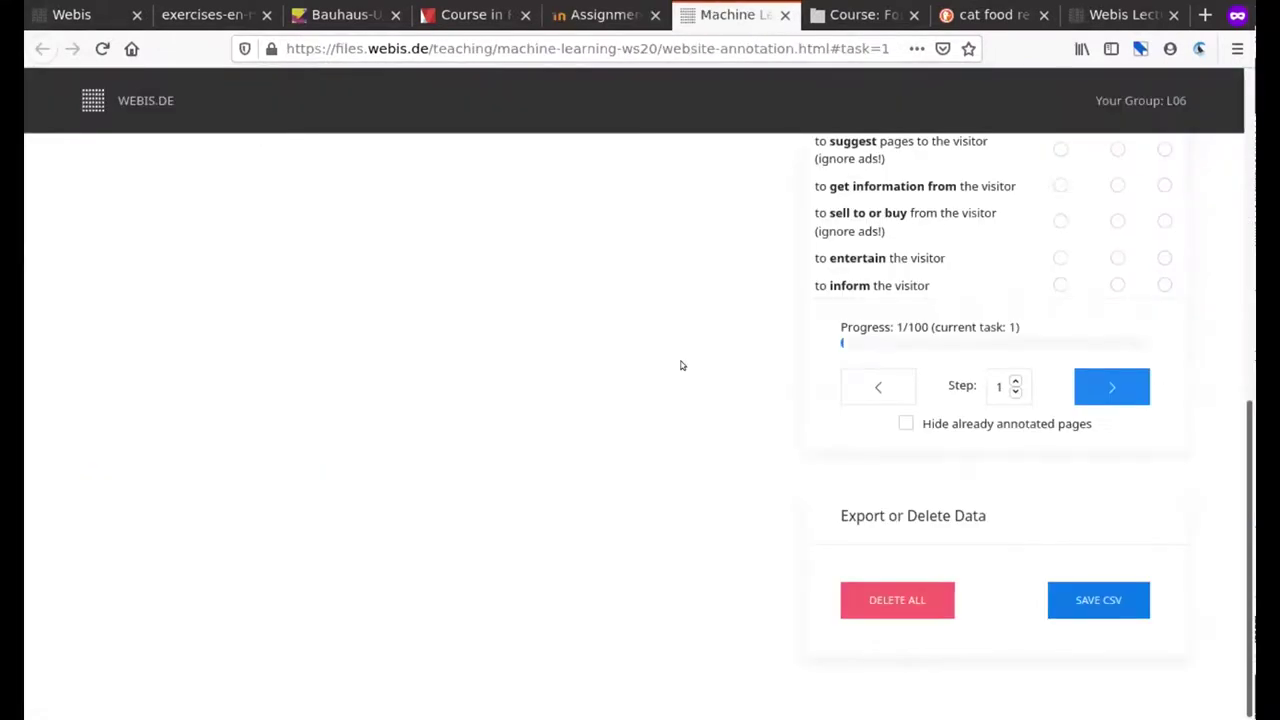
triple_click(1155, 87)
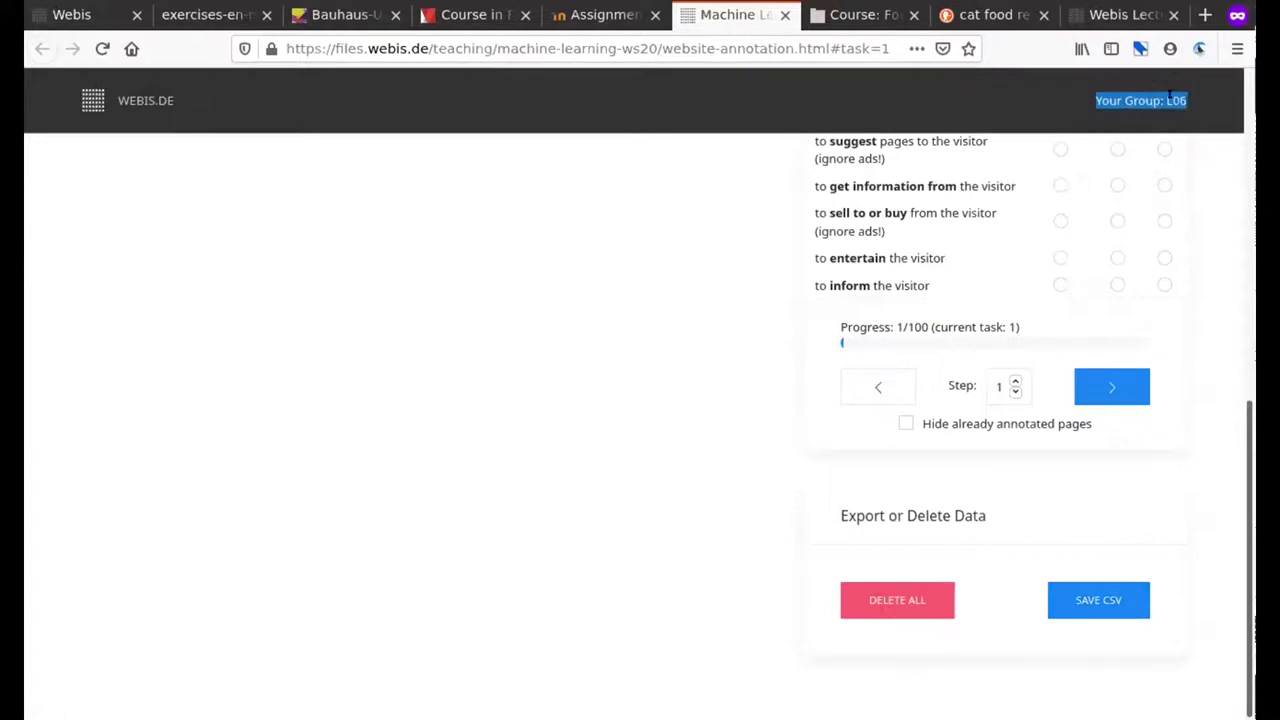
click(1168, 92)
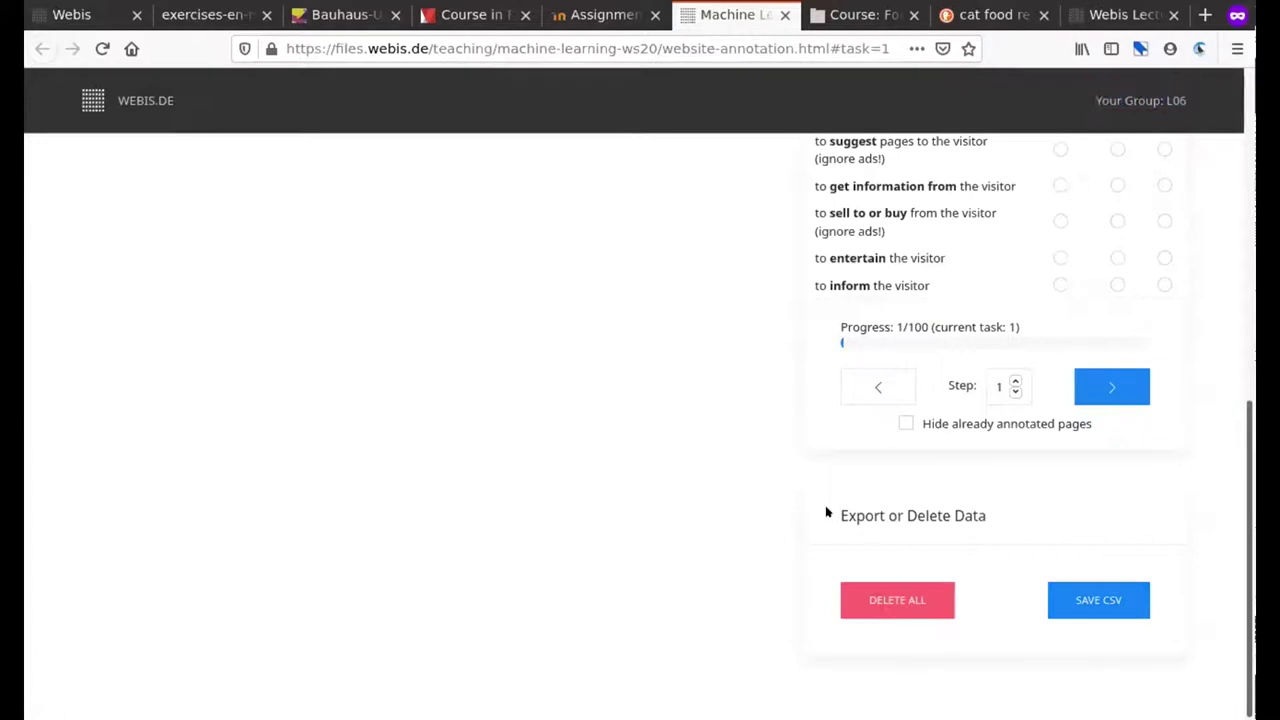
click(891, 596)
click(853, 217)
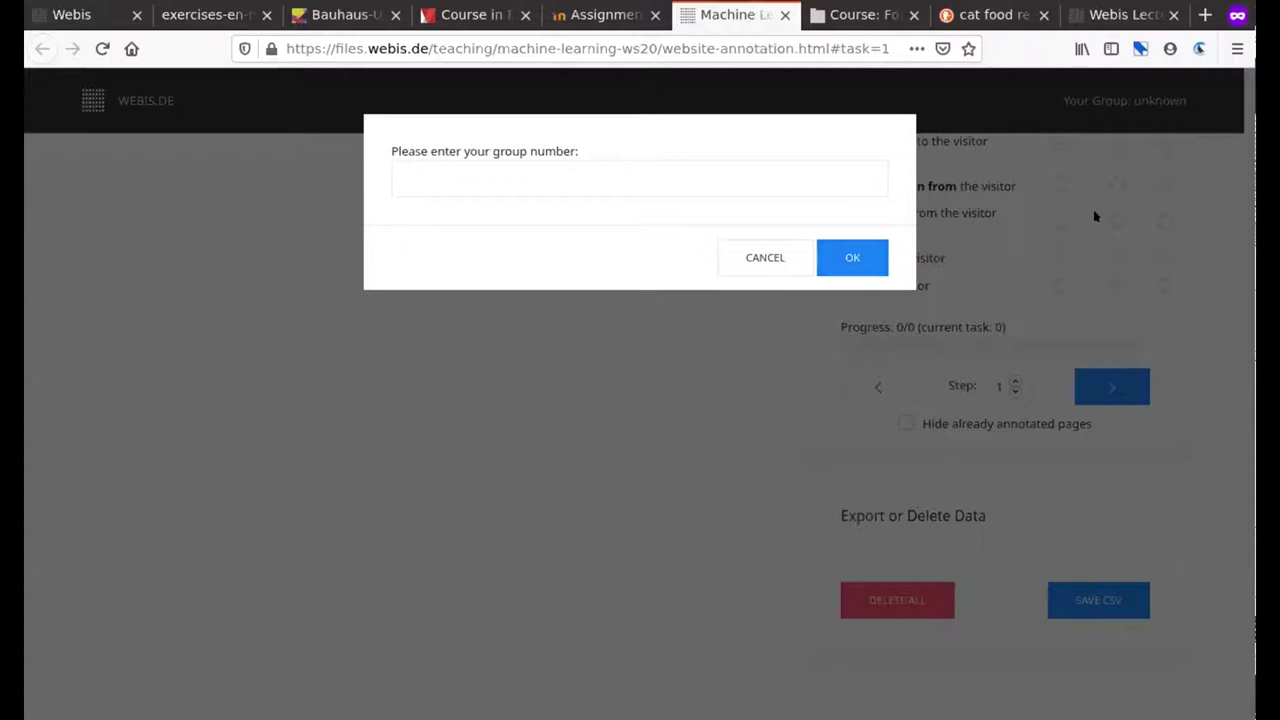
Set the annotation tool's group number to L07
click(625, 169)
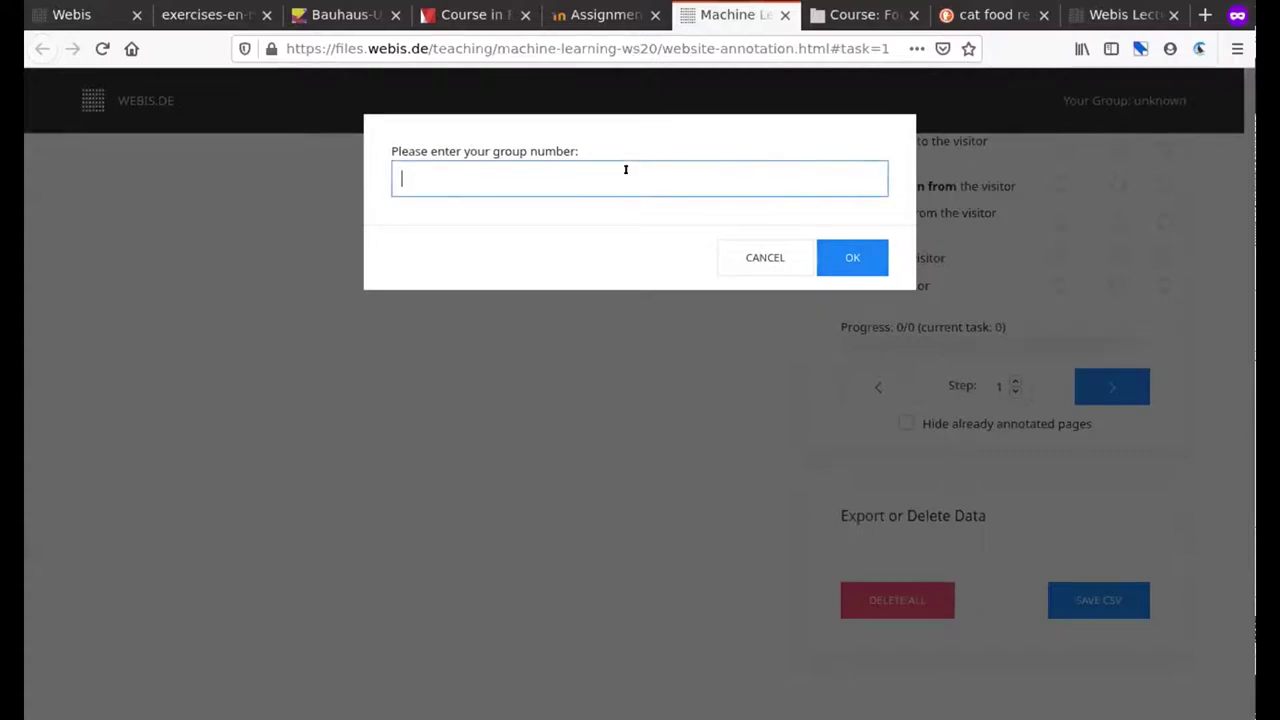
text(L07)
key(Return)
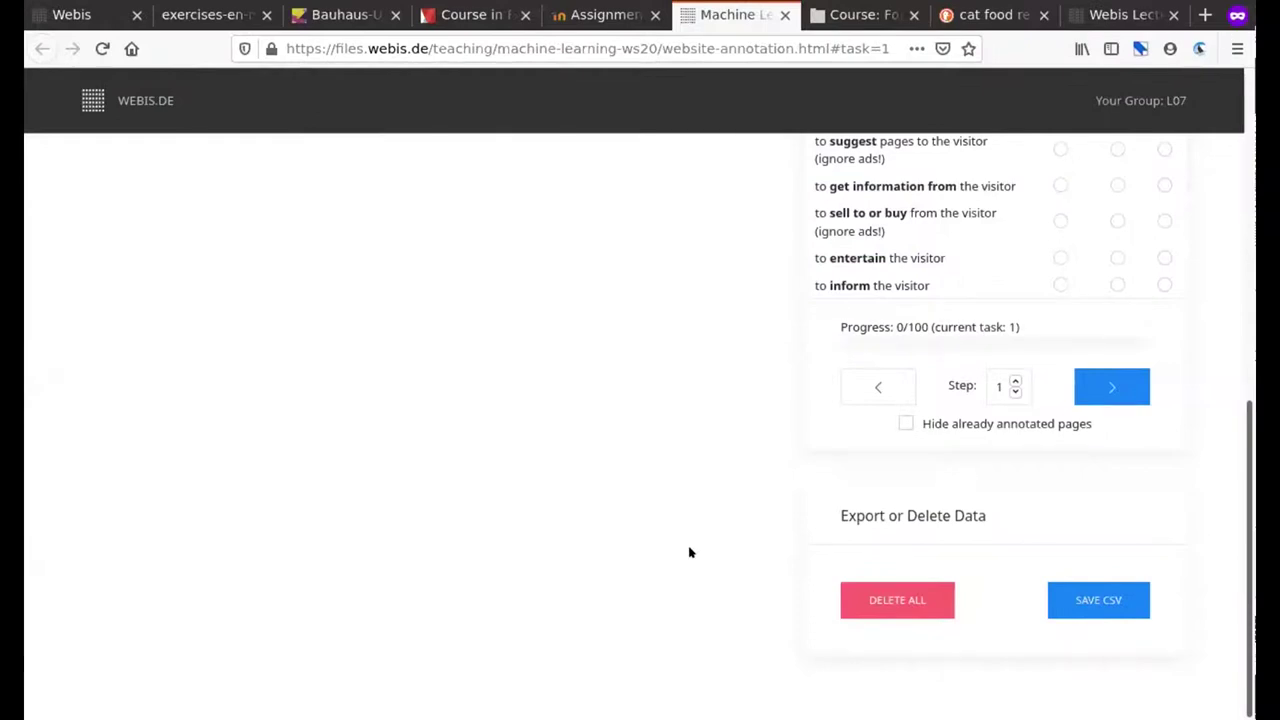
Check the accepted file types on the Exercise 6a submission form, then return to the annotation tool
click(598, 15)
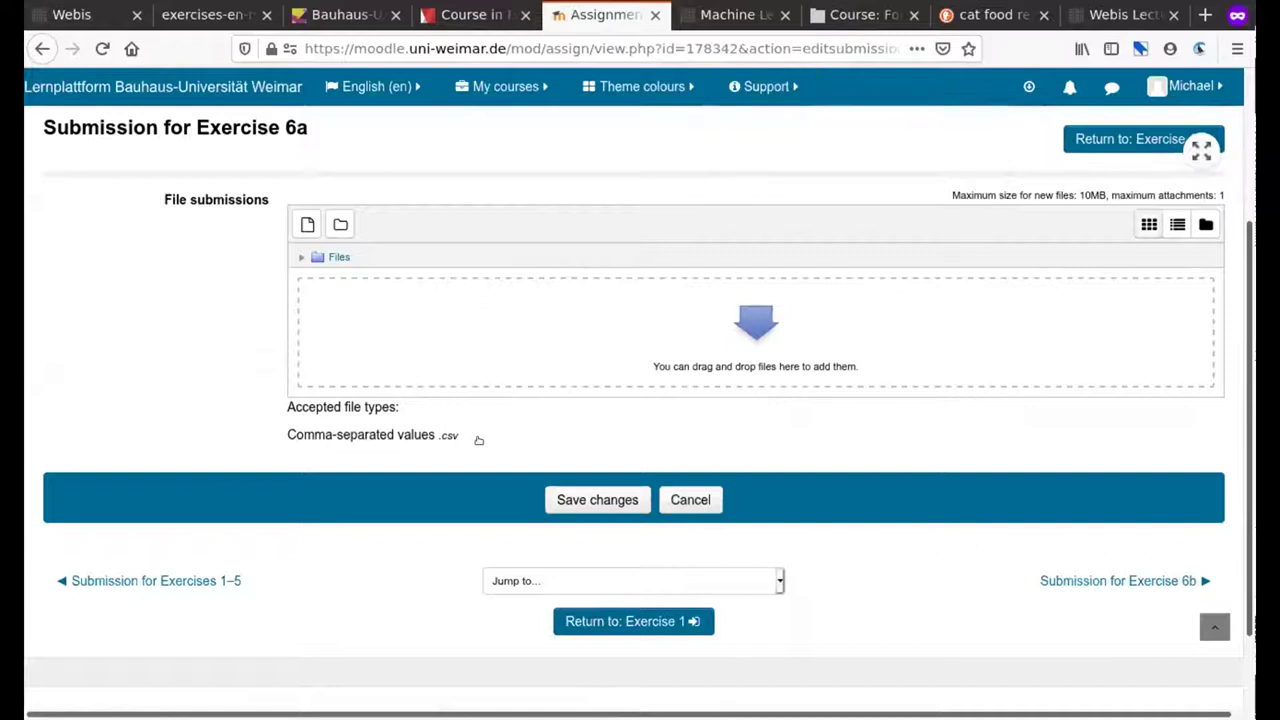
click(735, 15)
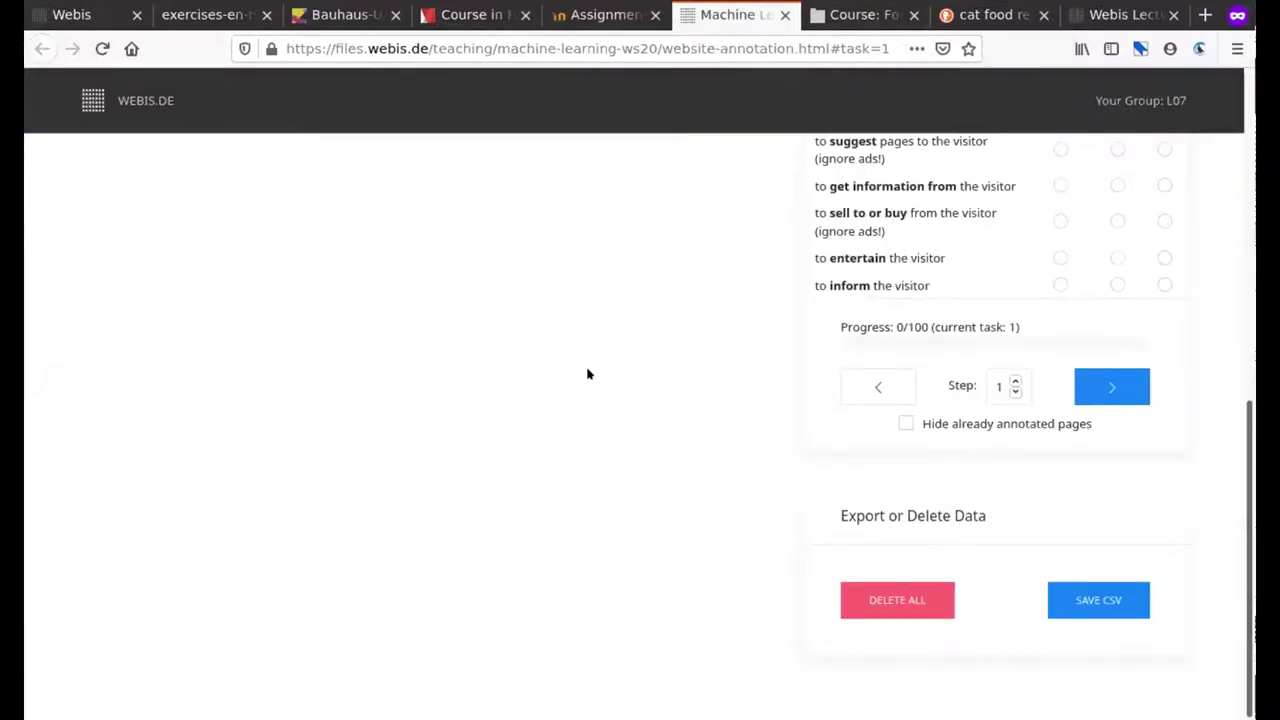
Look over group L07's web page image and annotation questions, then save the group's annotations as a CSV file
scroll(695, 508, up, 5)
scroll(697, 507, up, 2)
scroll(737, 480, down, 7)
scroll(800, 430, up, 3)
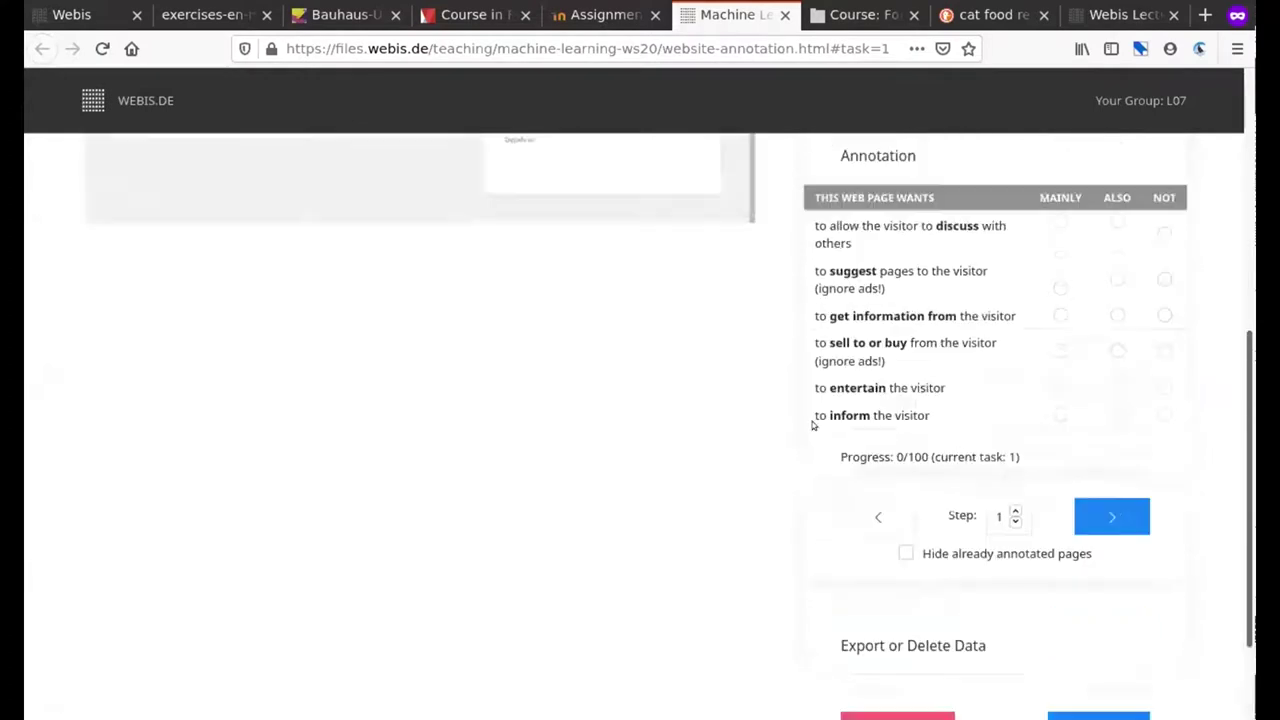
scroll(815, 440, down, 3)
click(1109, 597)
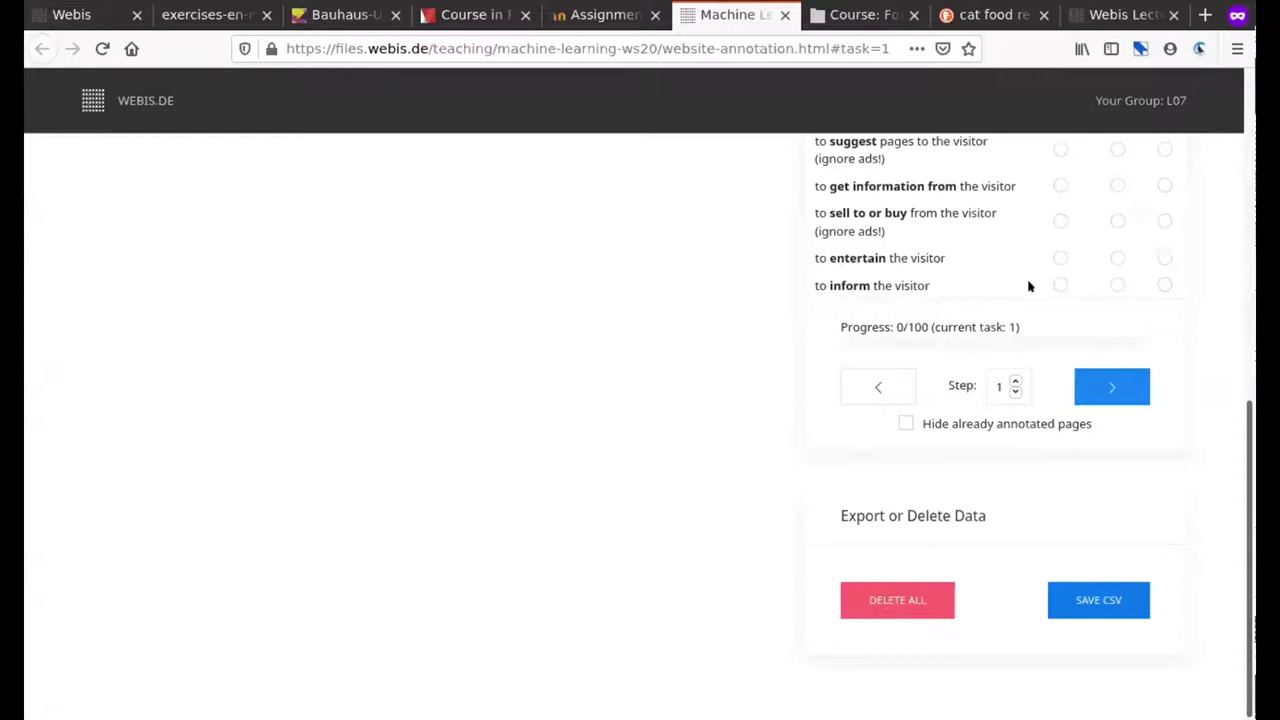
Collapse the instructions, then look over the annotation questions, progress and export options beside the page image
scroll(1034, 314, up, 10)
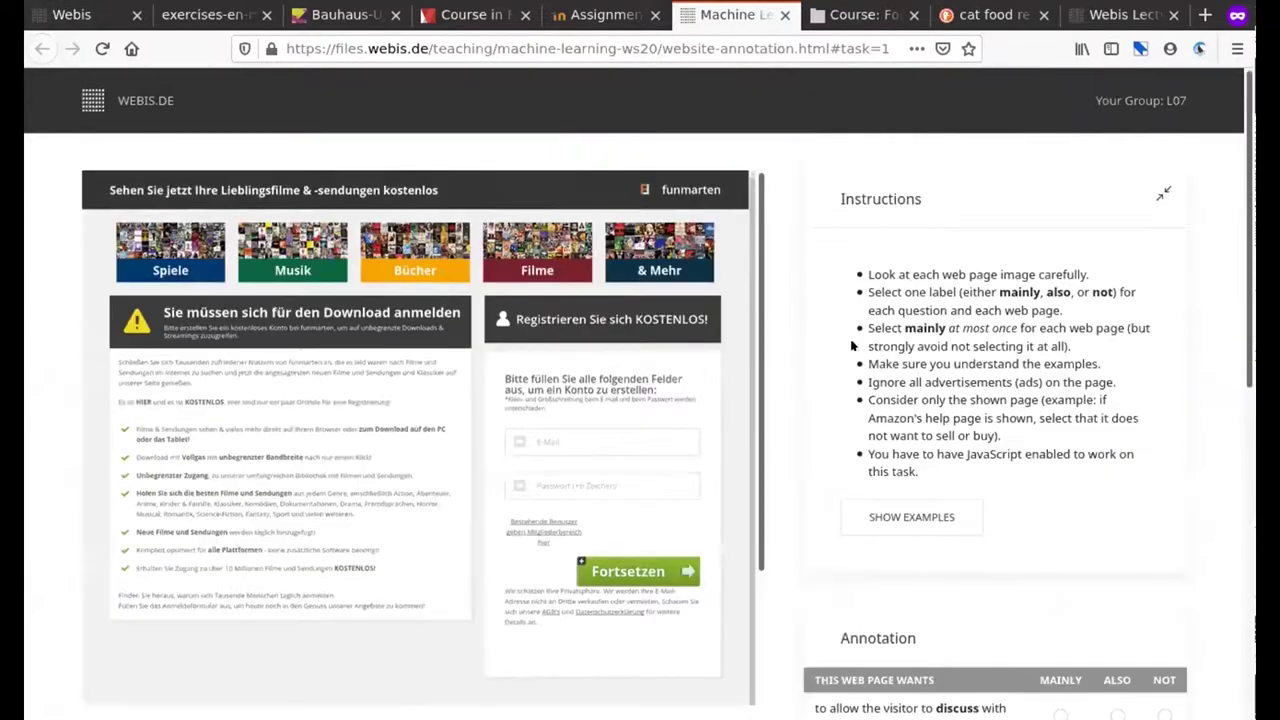
click(1161, 193)
scroll(906, 292, down, 2)
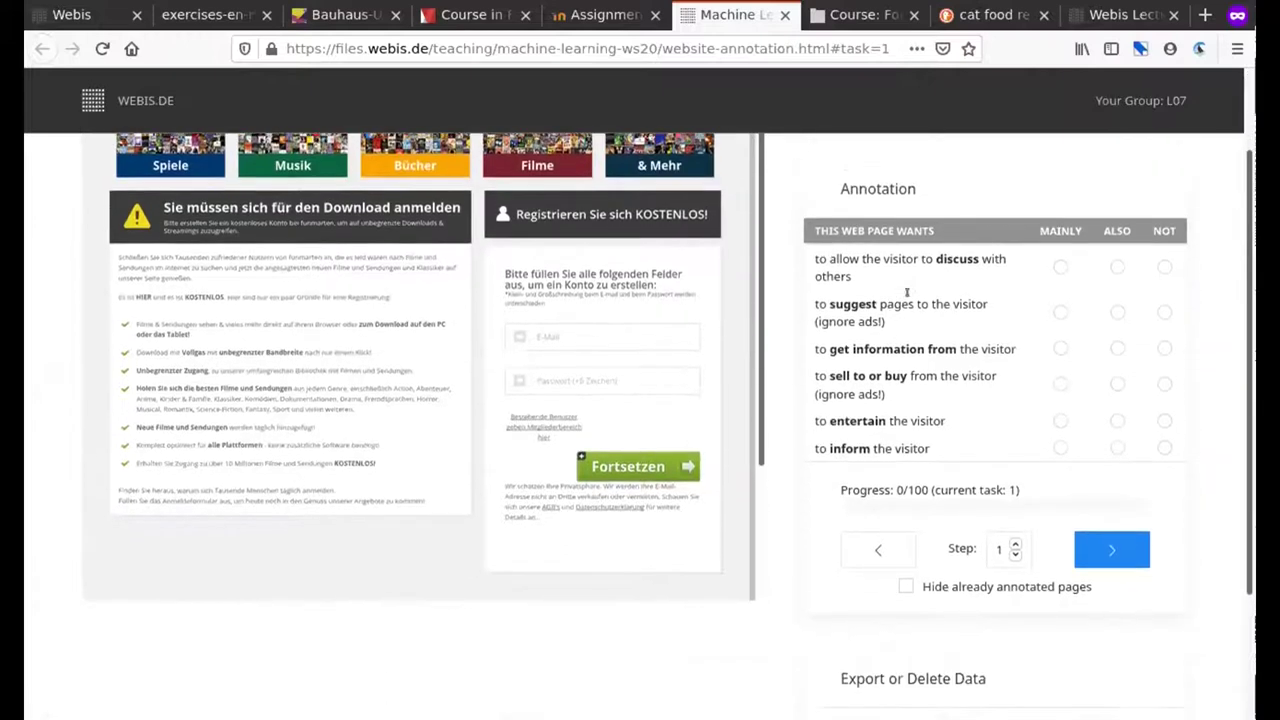
scroll(906, 292, down, 1)
scroll(838, 404, down, 2)
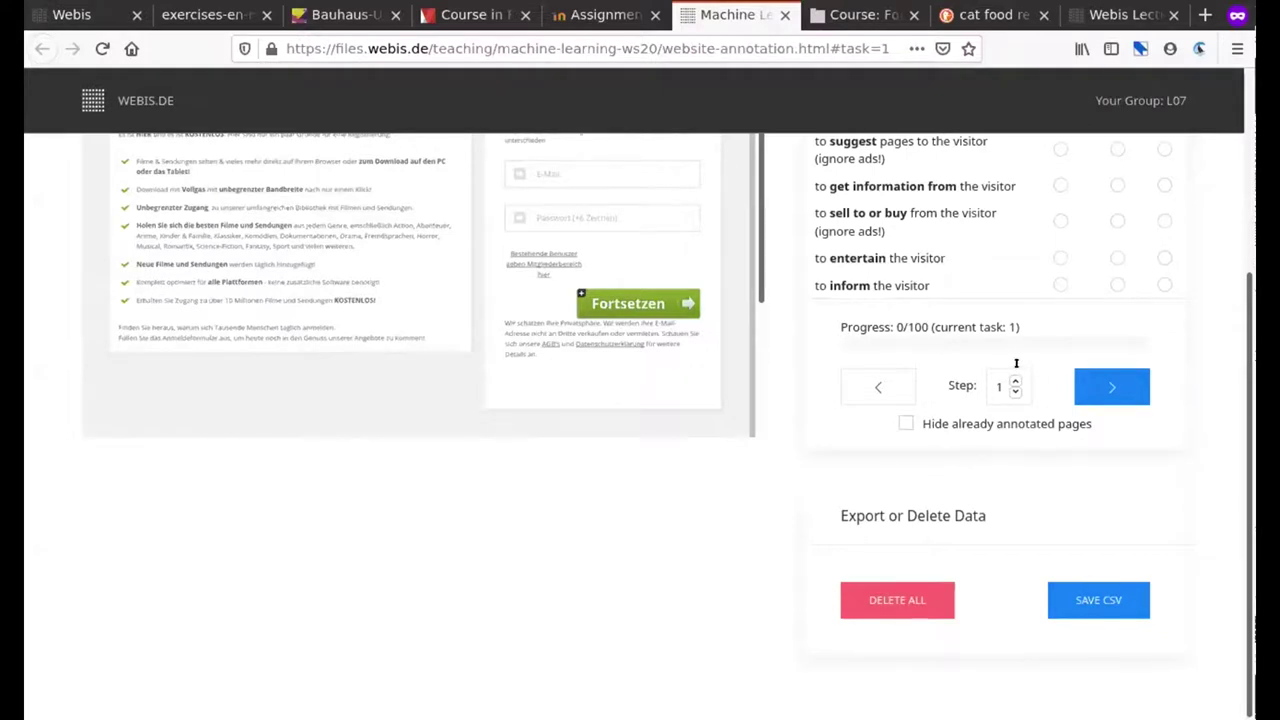
scroll(1040, 350, up, 2)
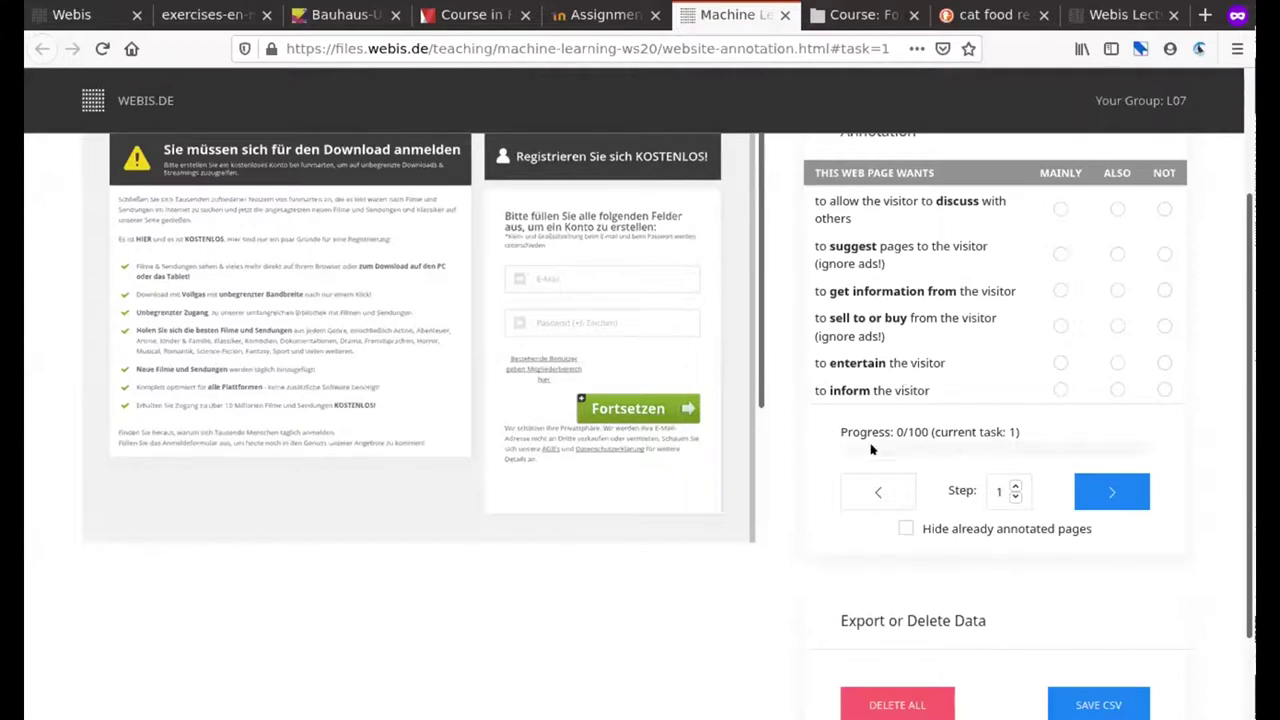
Check the annotation progress, then set the step size to 30 and advance to task 31
drag(1019, 432, 931, 432)
click(931, 432)
double_click(905, 430)
click(906, 431)
double_click(992, 483)
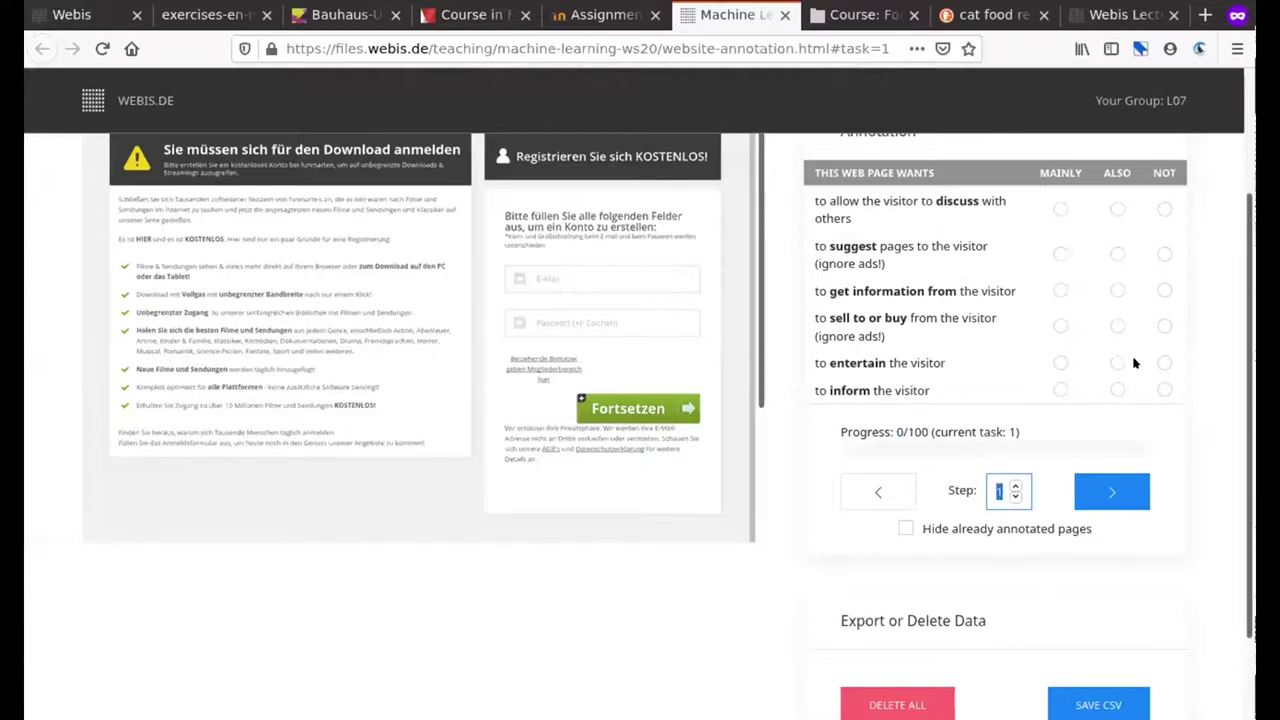
text(30)
click(1045, 434)
click(1092, 497)
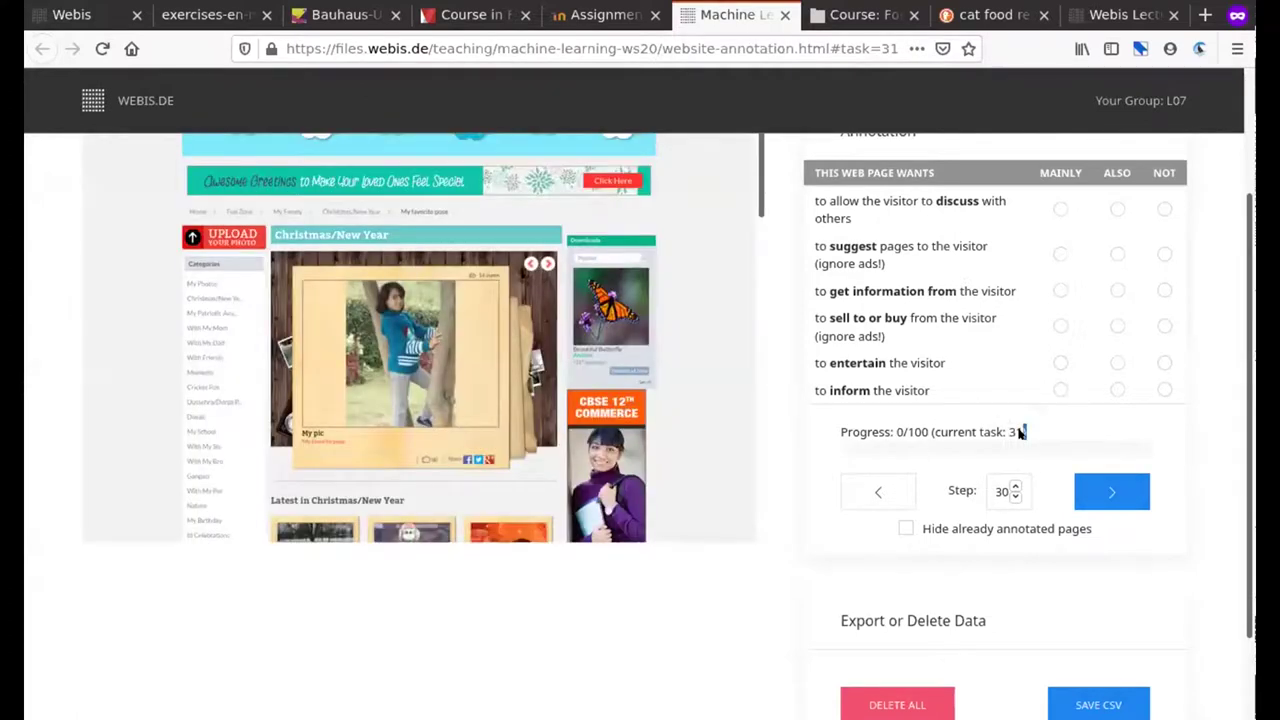
Set the step size to 1, then go forward two web pages and back to task 31
double_click(989, 493)
text(1)
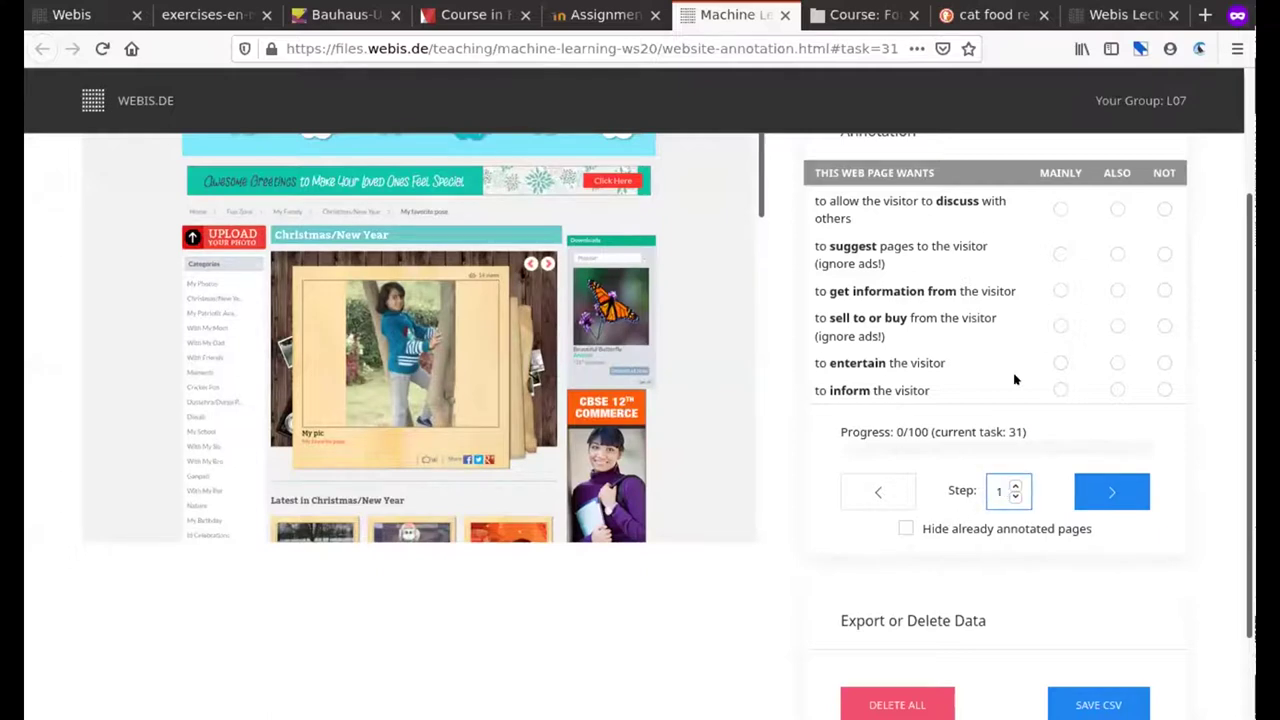
click(1107, 489)
click(1107, 489)
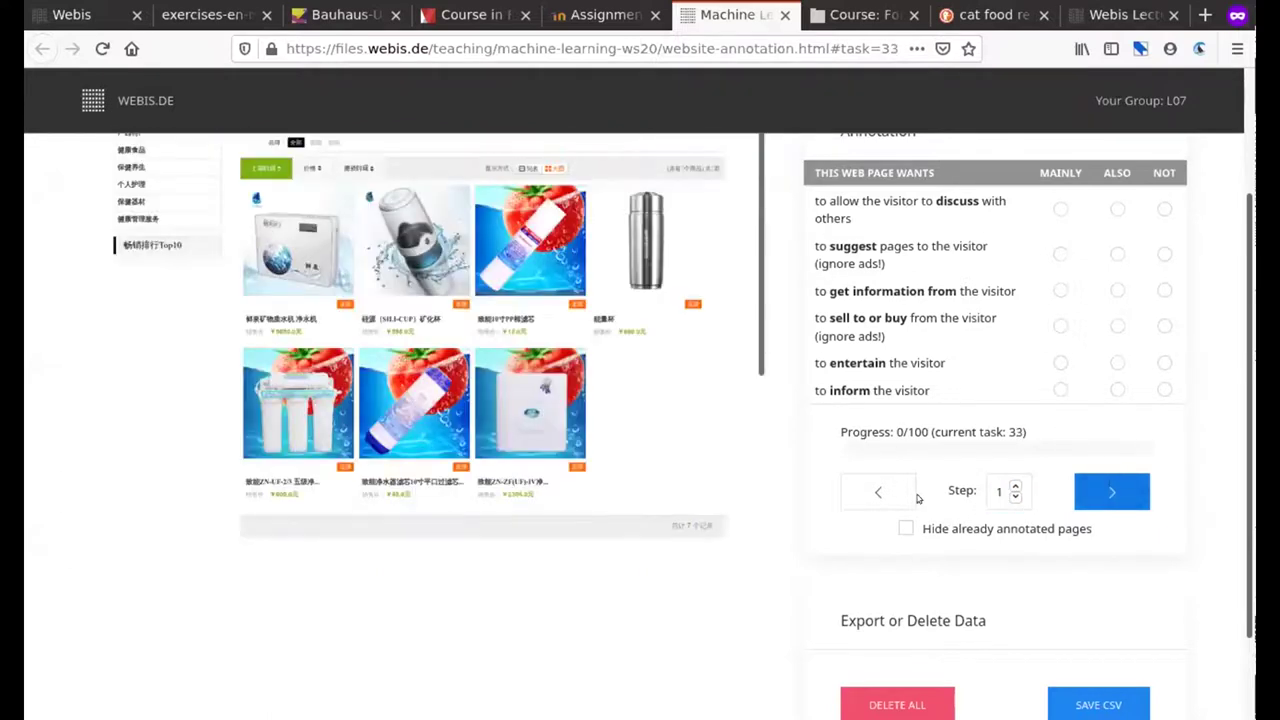
click(877, 488)
click(877, 488)
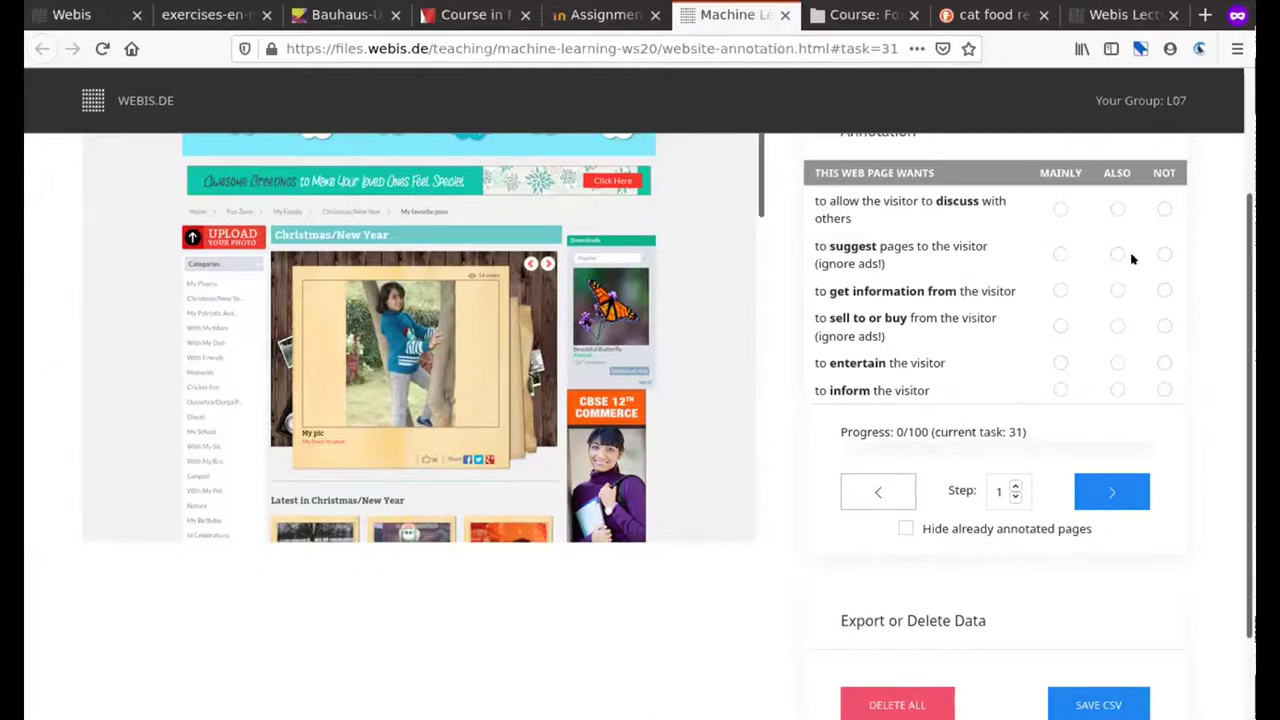
Check the current task number and export options, then expand the instructions and read the rule about considering only the shown page
double_click(1012, 431)
click(1074, 420)
scroll(1110, 684, down, 2)
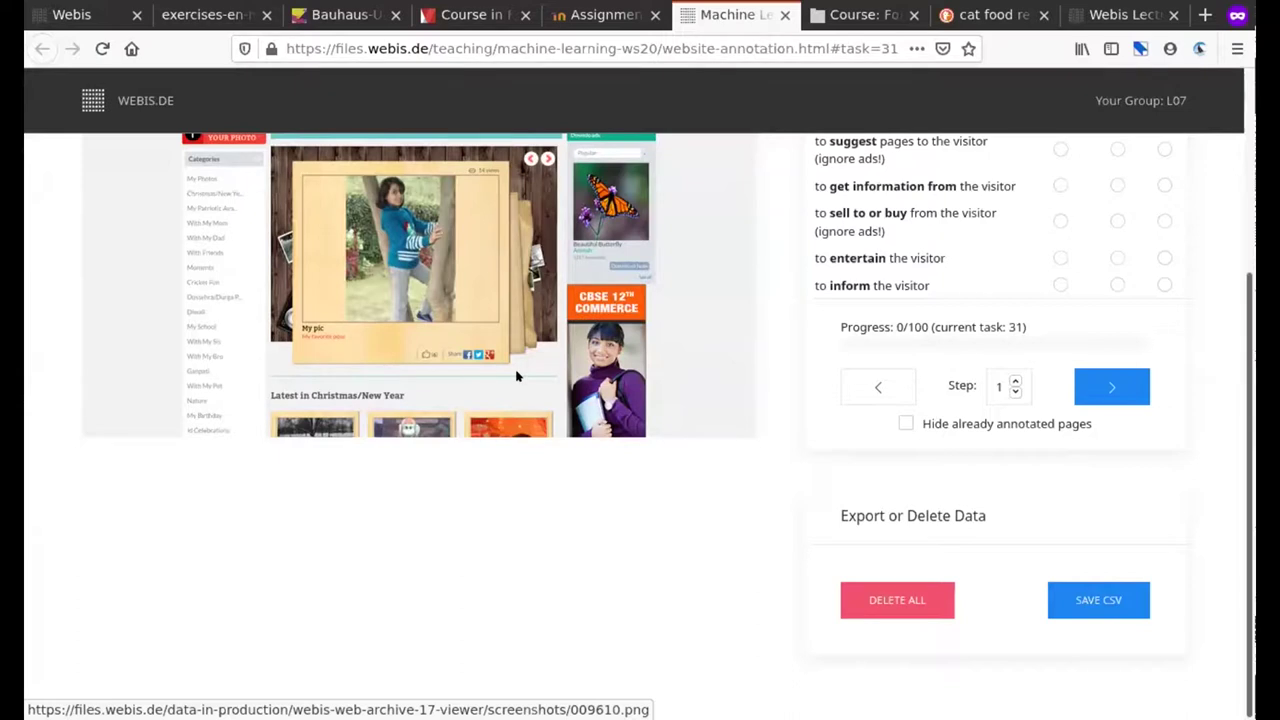
scroll(734, 522, up, 3)
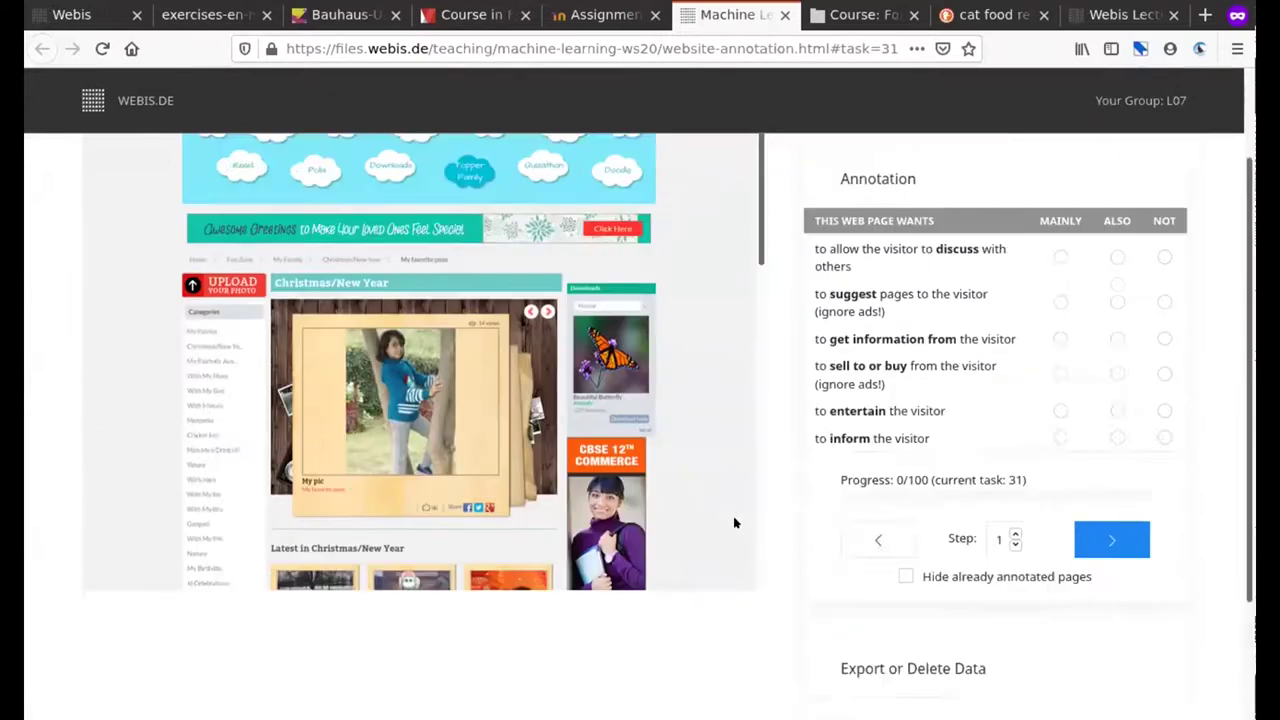
scroll(733, 522, up, 2)
click(1160, 192)
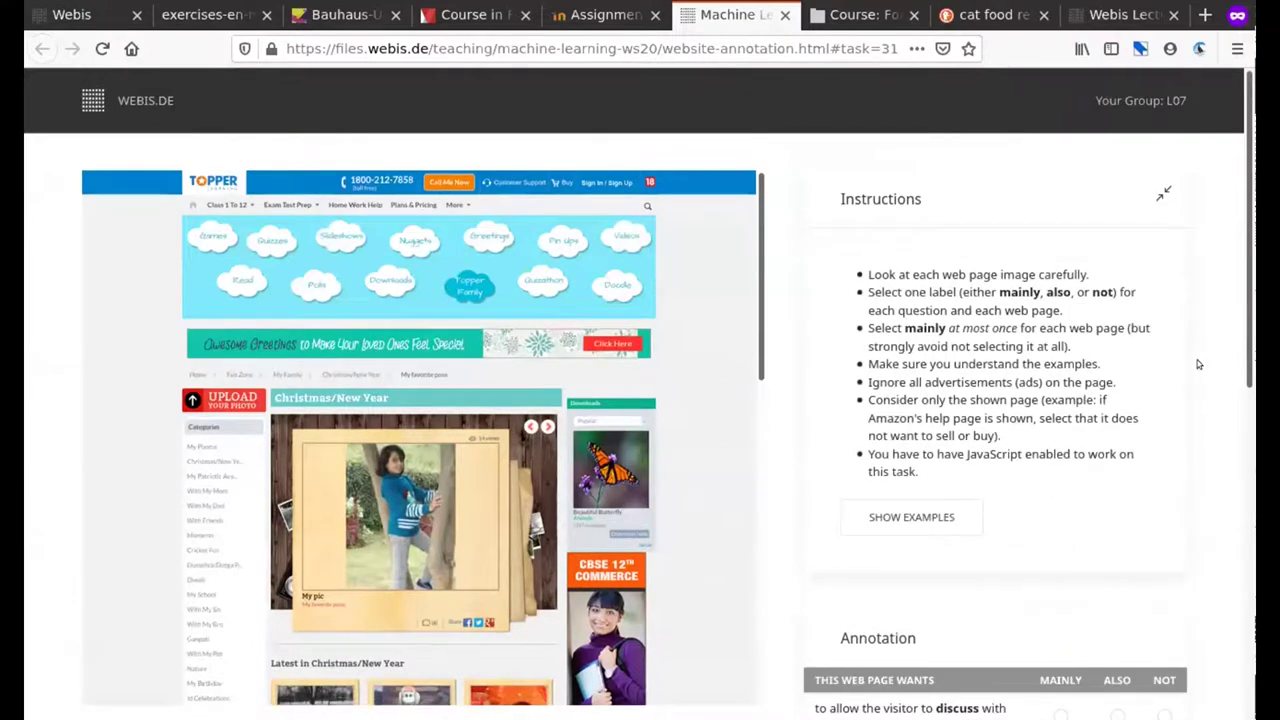
drag(874, 399, 1044, 434)
click(1044, 434)
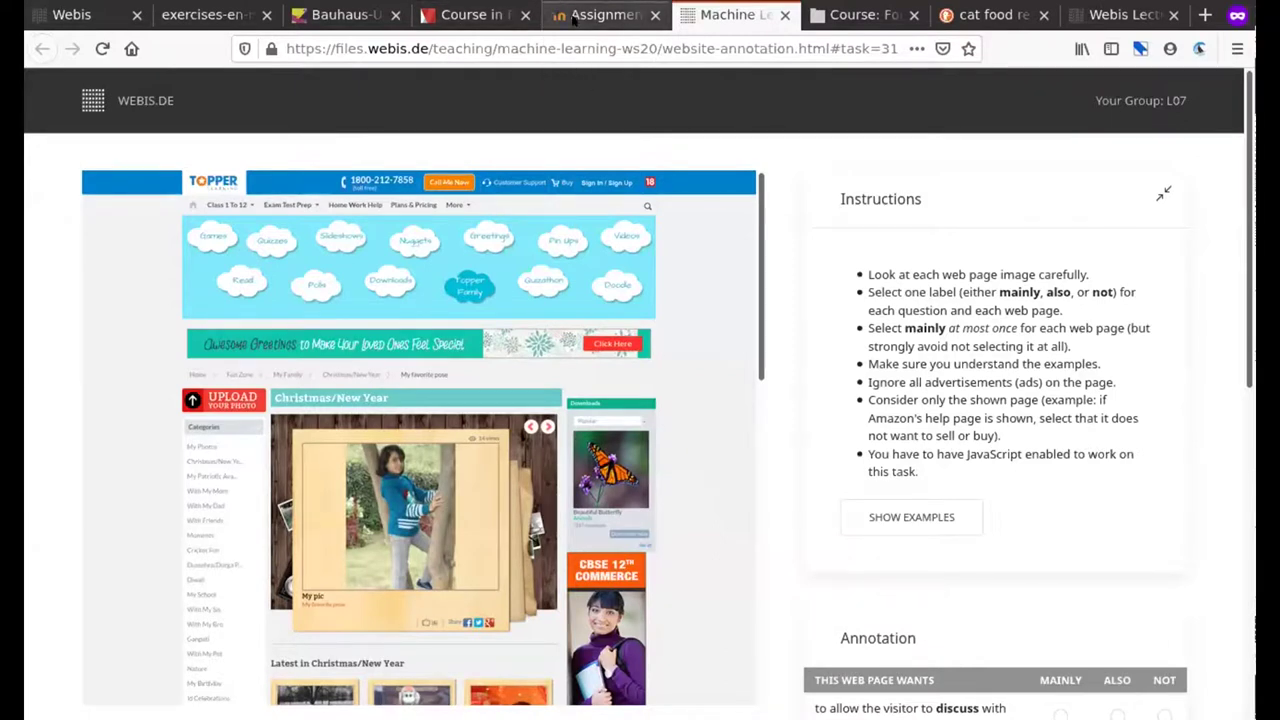
On the Moodle course page, open the annotation tool linked under Exercise 1, then close it again
click(865, 14)
scroll(734, 200, down, 2)
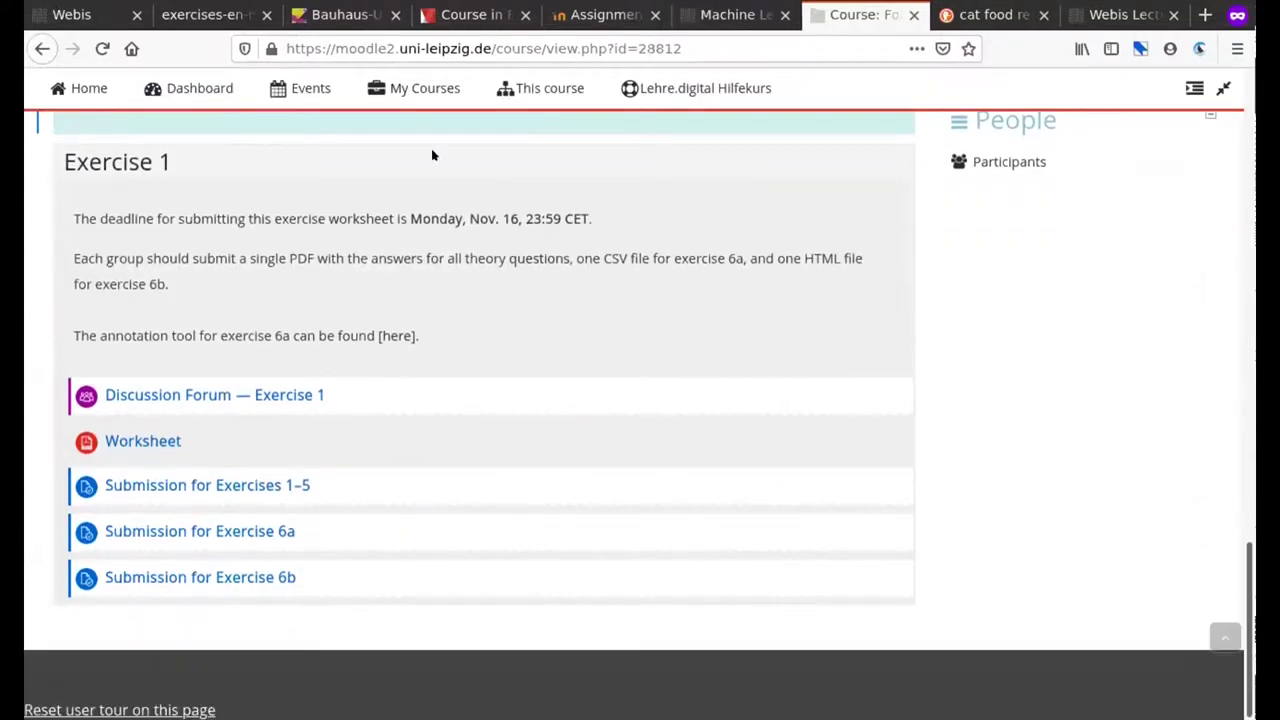
click(397, 335)
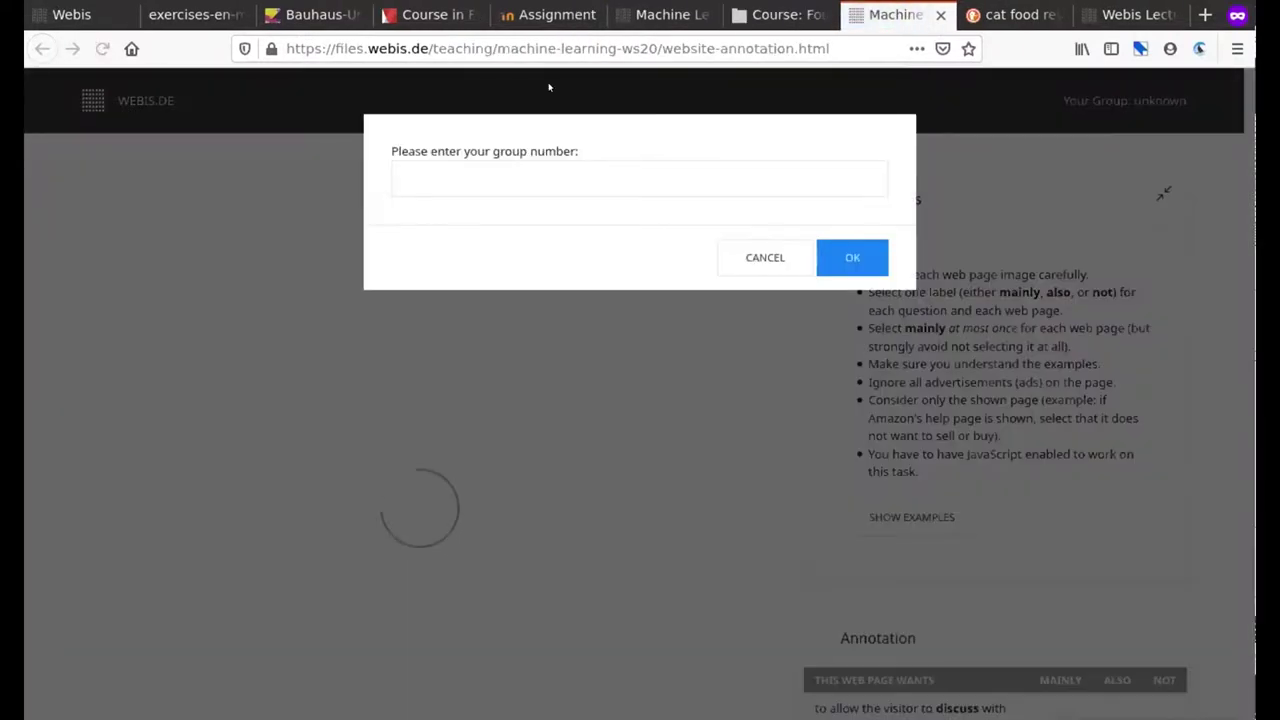
click(940, 14)
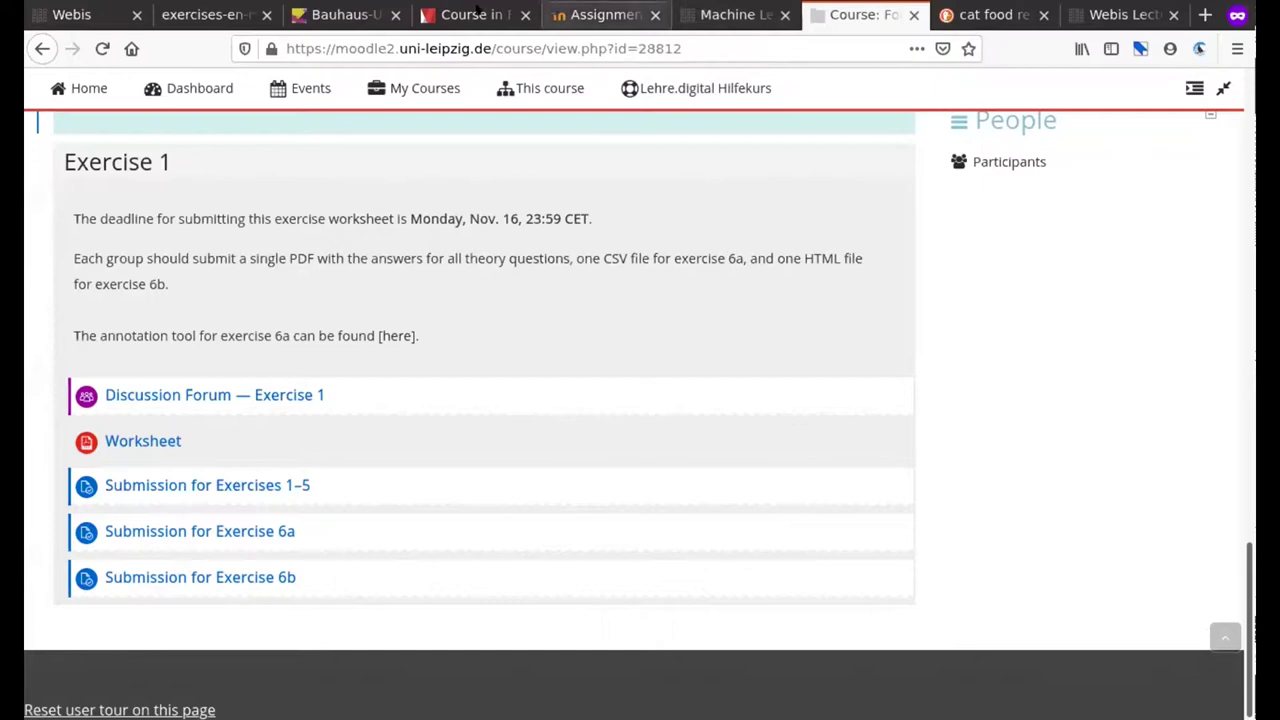
Return to the exercise worksheet and read part (b) on page 3 about implementing three feature extraction functions in Python
click(200, 14)
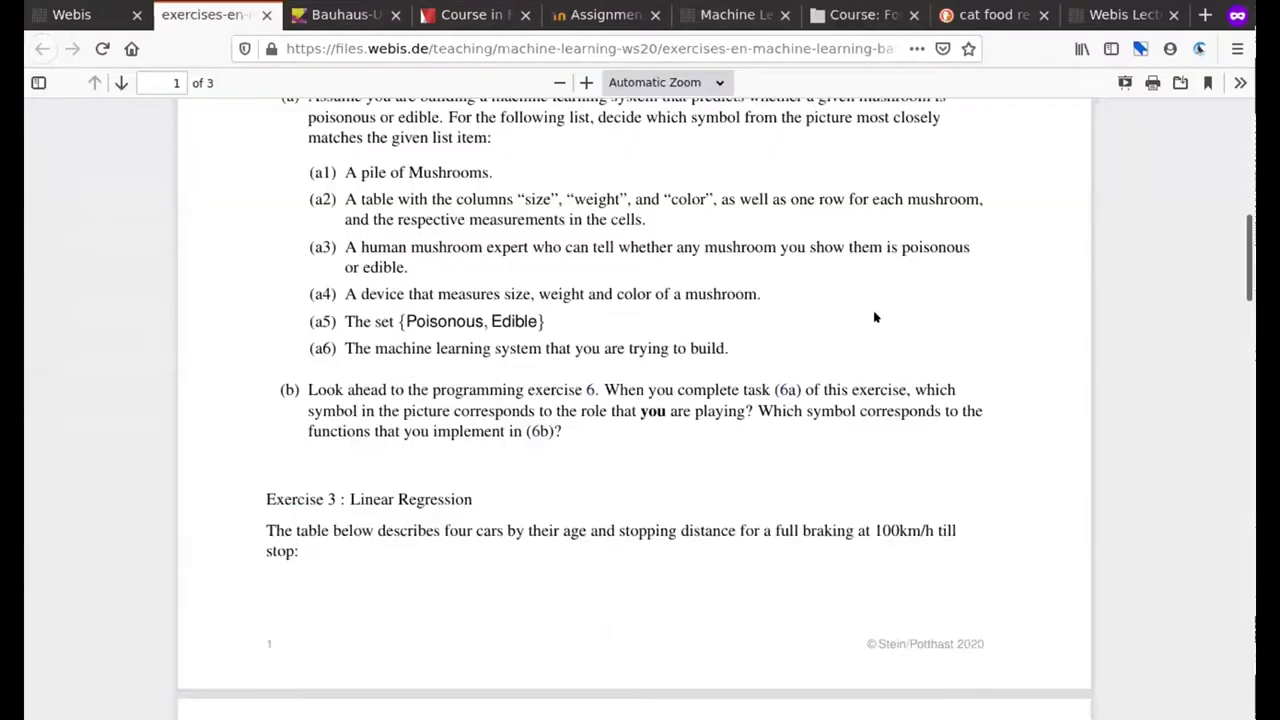
scroll(874, 314, down, 20)
scroll(912, 273, down, 5)
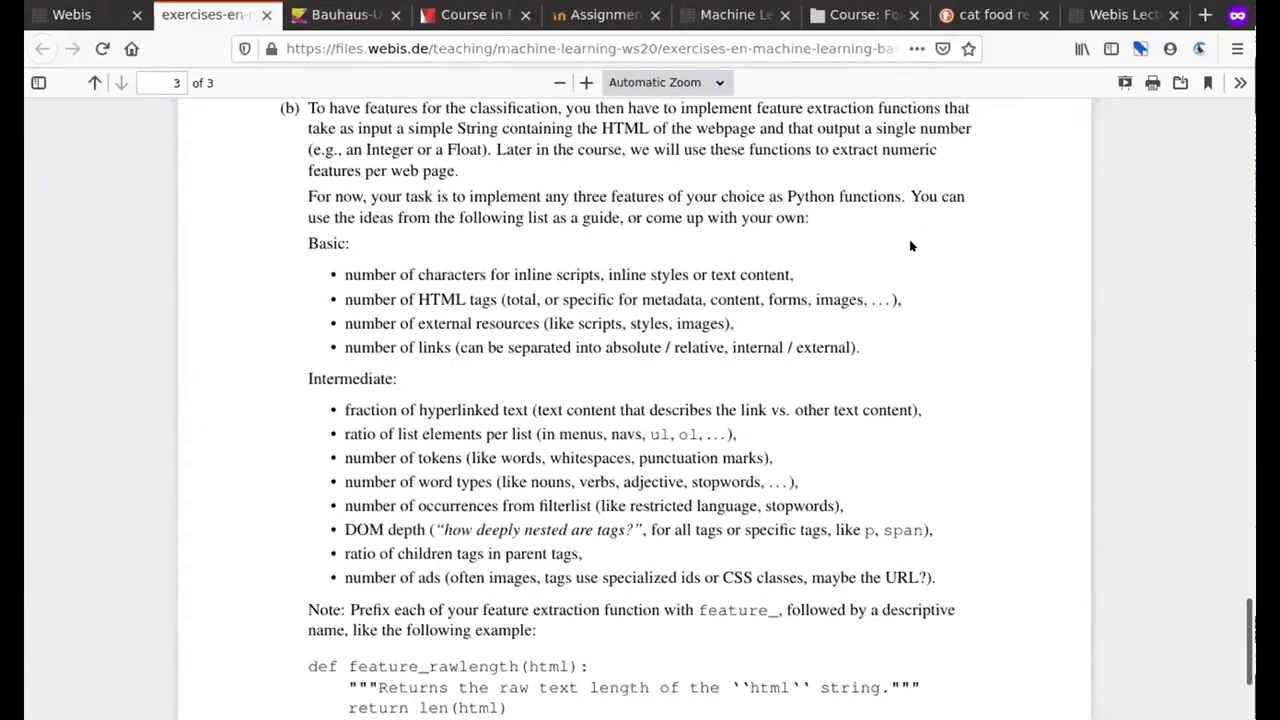
scroll(874, 244, up, 3)
scroll(873, 245, up, 2)
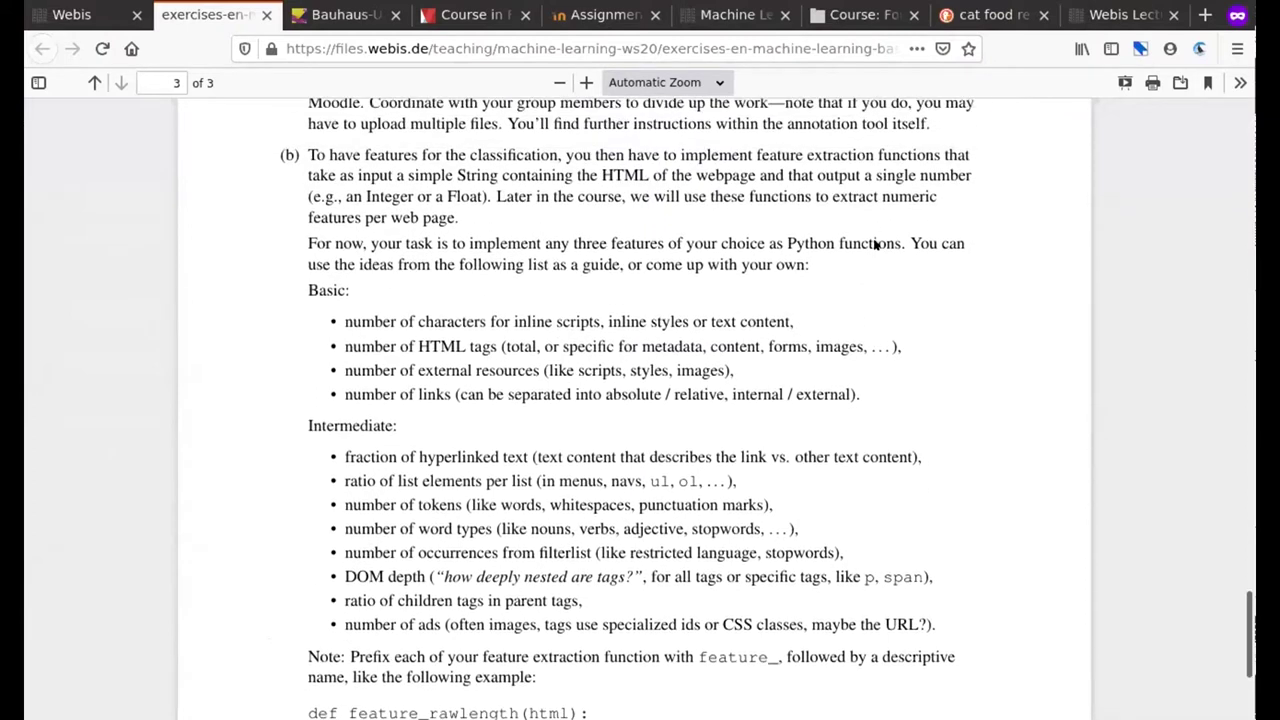
scroll(871, 235, down, 2)
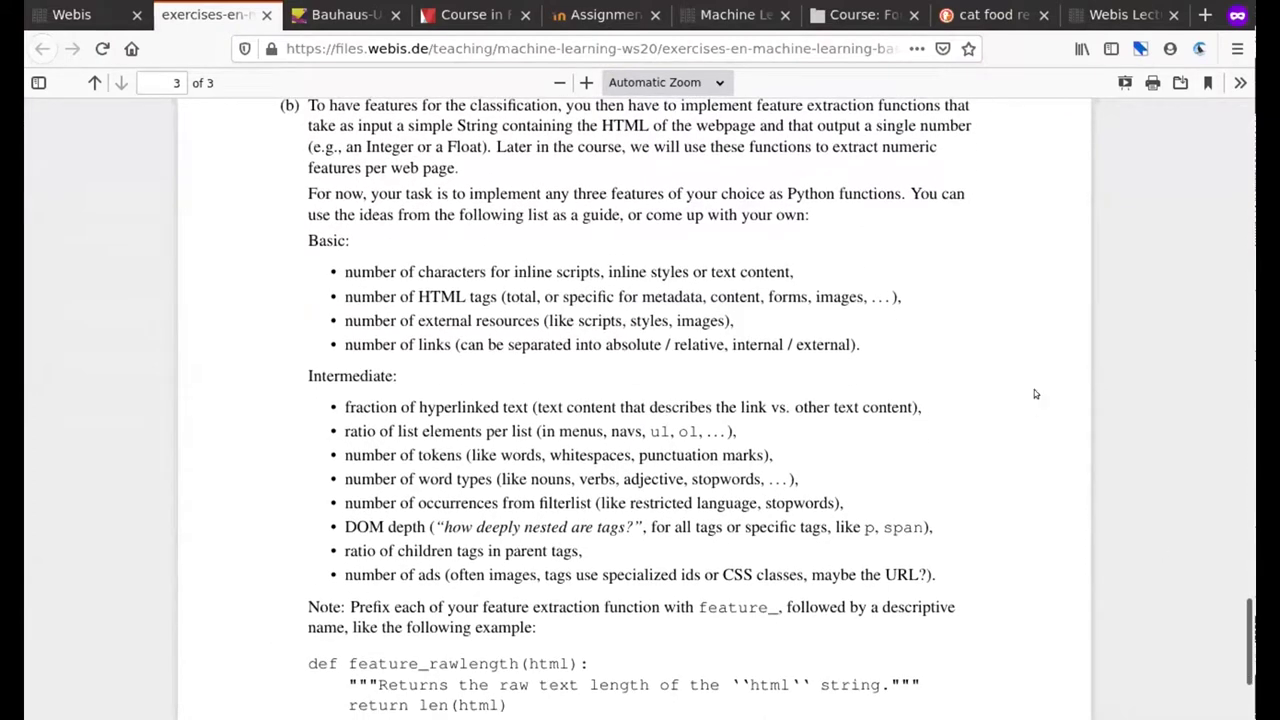
scroll(1035, 390, up, 1)
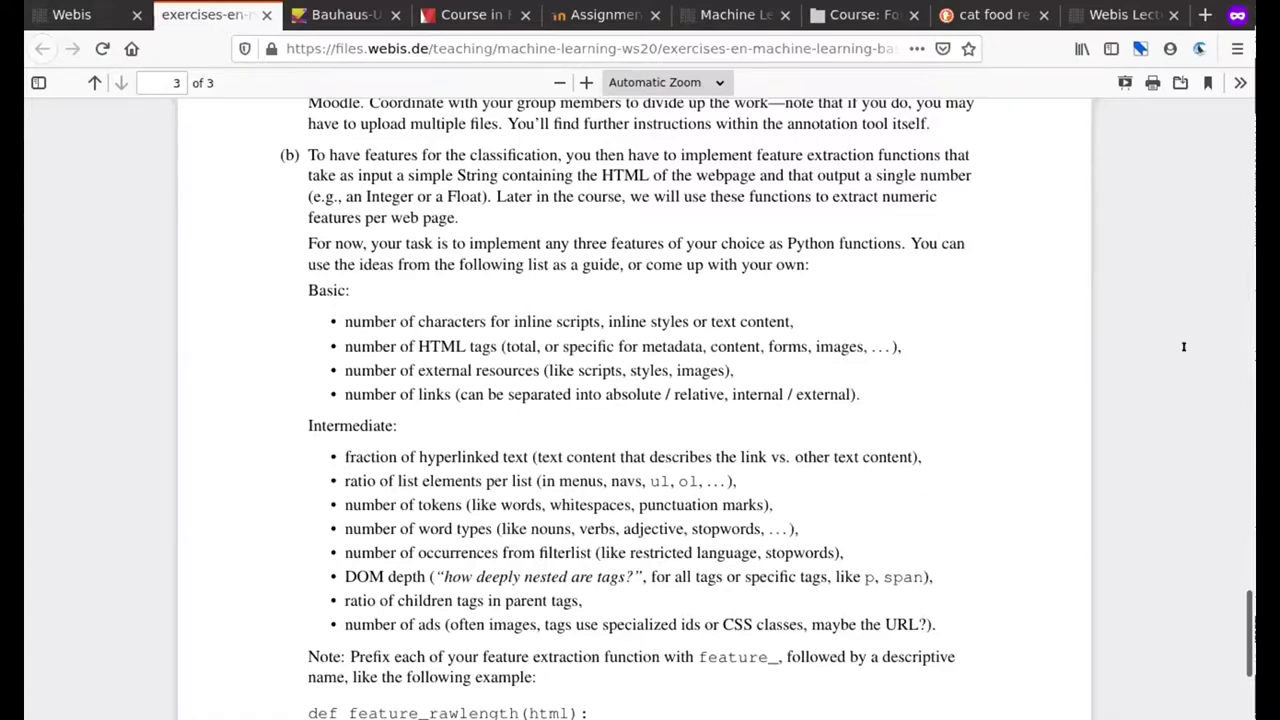
scroll(1008, 262, down, 5)
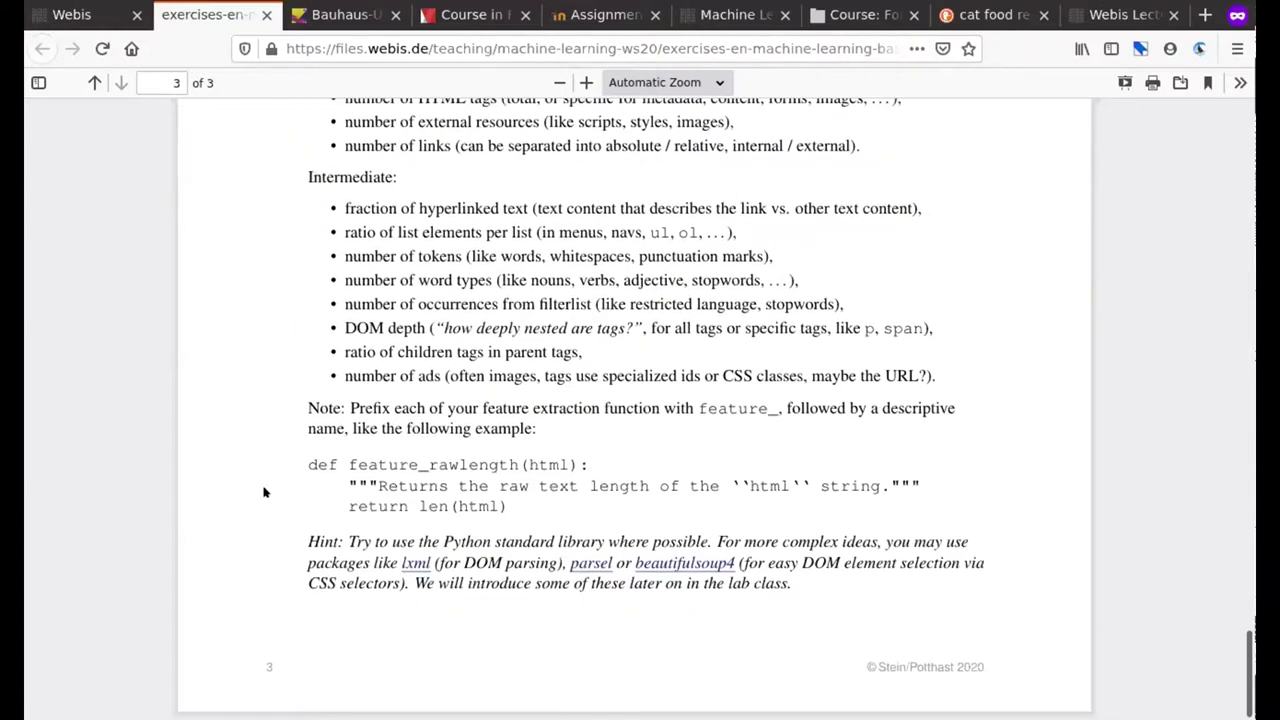
Examine the feature_rawlength example function and its return statement, then look back at the list of feature ideas
drag(306, 461, 529, 523)
click(538, 524)
drag(340, 496, 458, 508)
click(458, 508)
scroll(790, 436, up, 2)
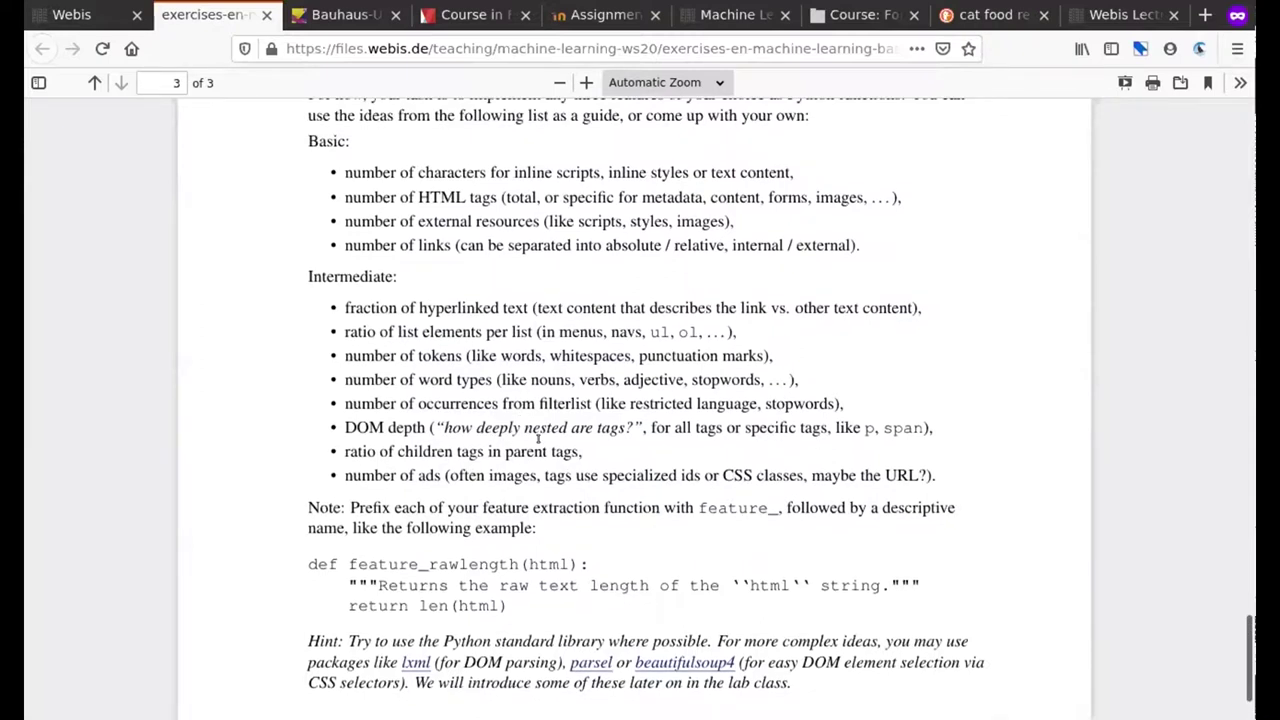